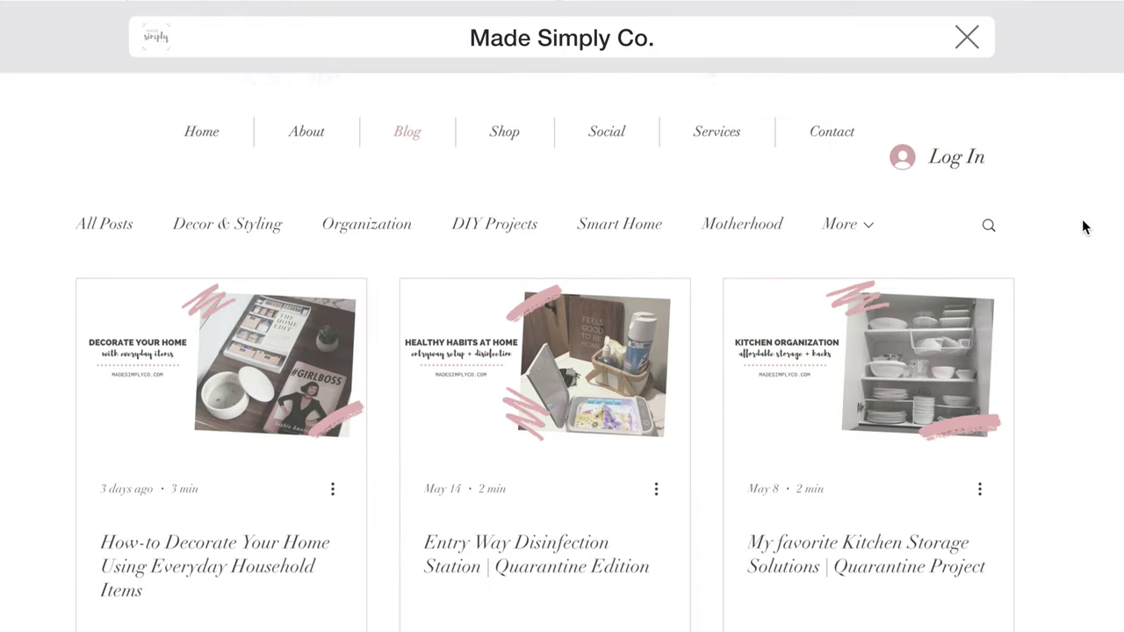
Step: Look through the blog post cards on the Made Simply Co. website
scroll(1083, 227, "down", 5)
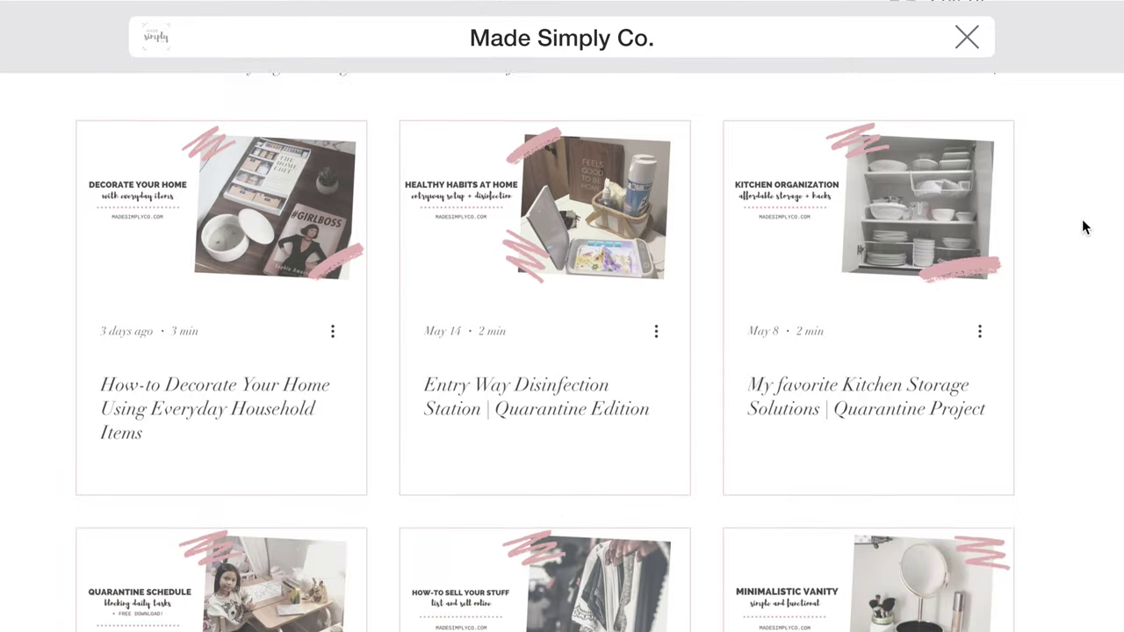
scroll(1083, 227, "down", 5)
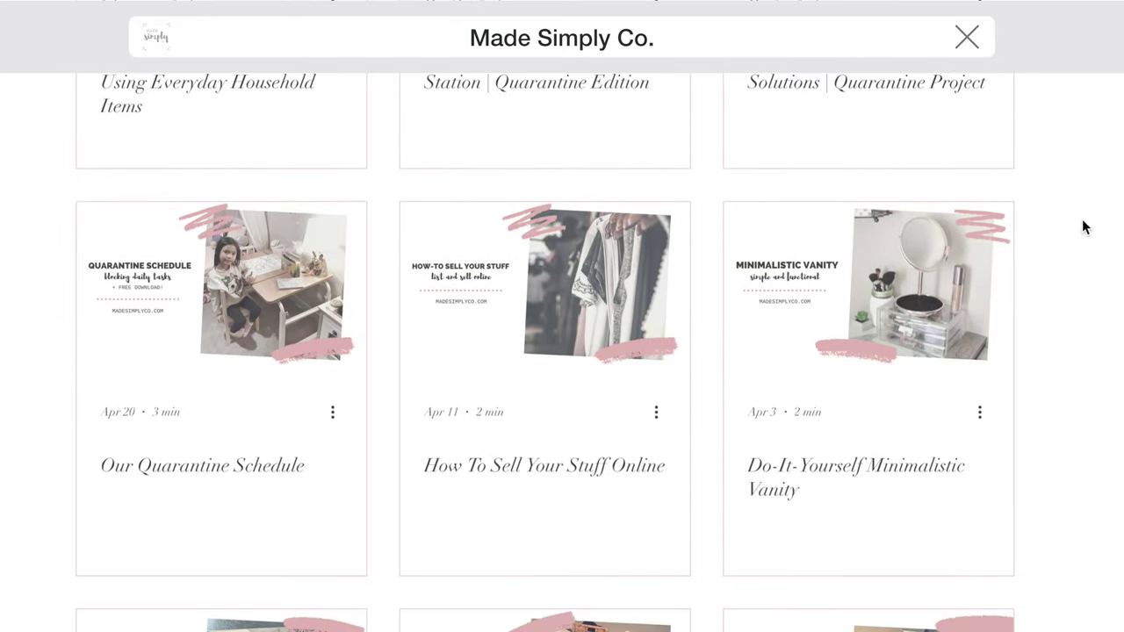
scroll(1083, 227, "down", 1)
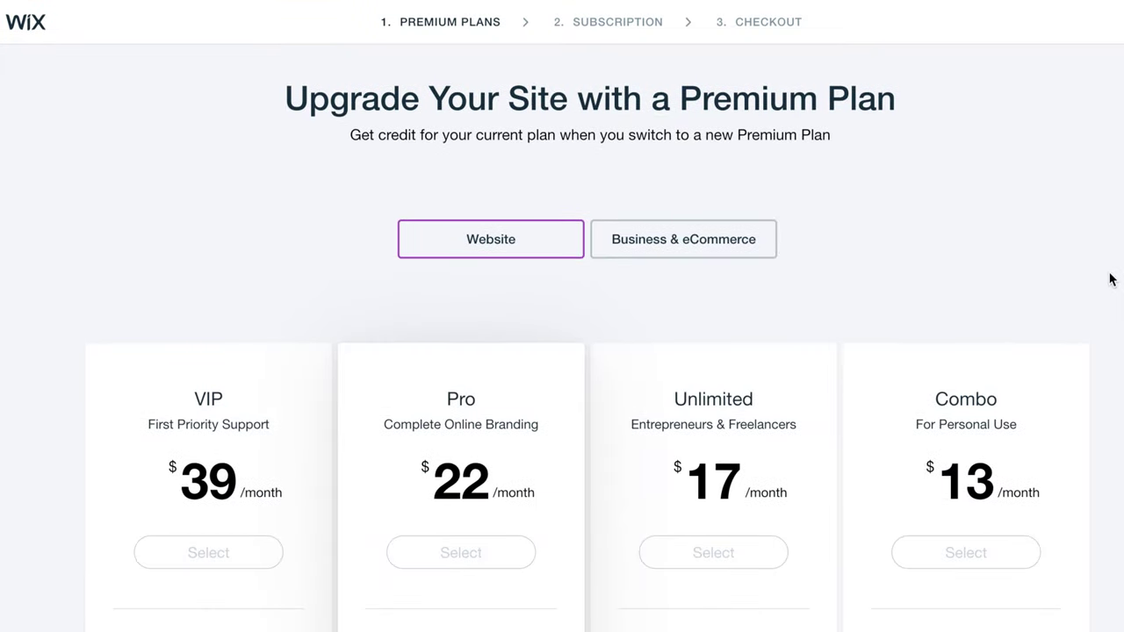
Step: Compare the Website and Business & eCommerce premium plans, and review the Business Basic plan's features and vouchers
scroll(1110, 279, "down", 3)
scroll(1110, 280, "down", 2)
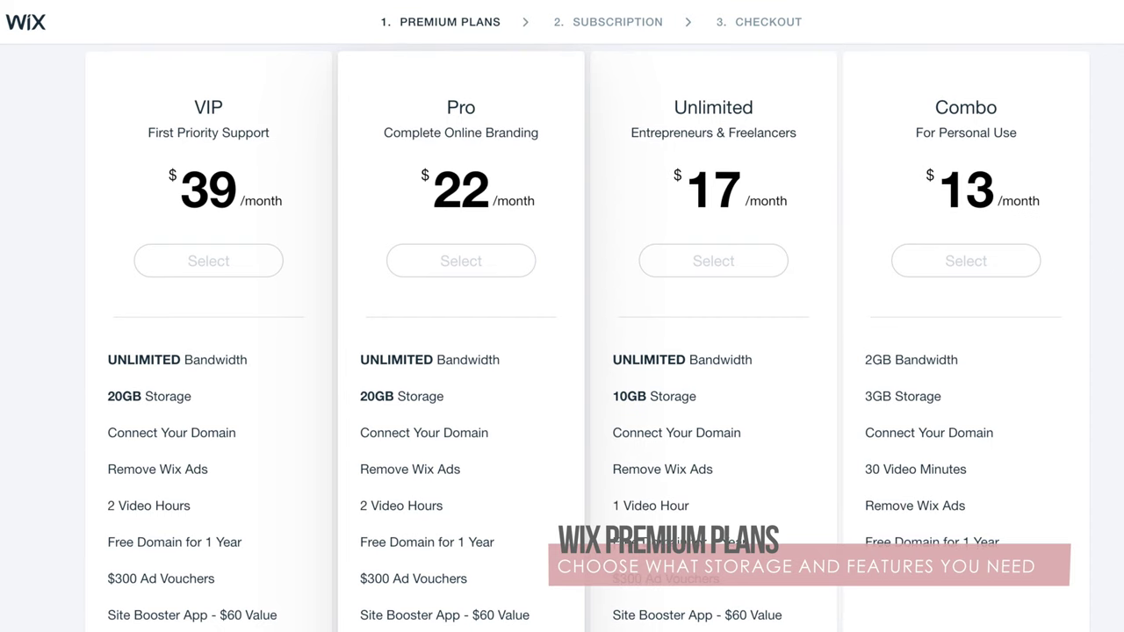
scroll(587, 334, "down", 3)
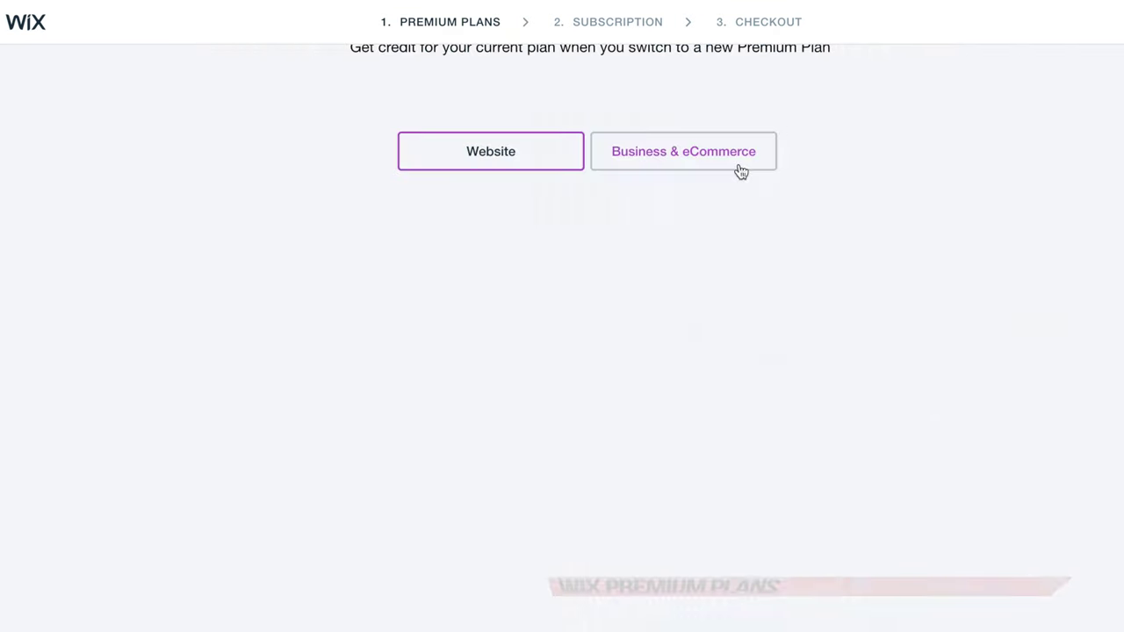
left_click(740, 171)
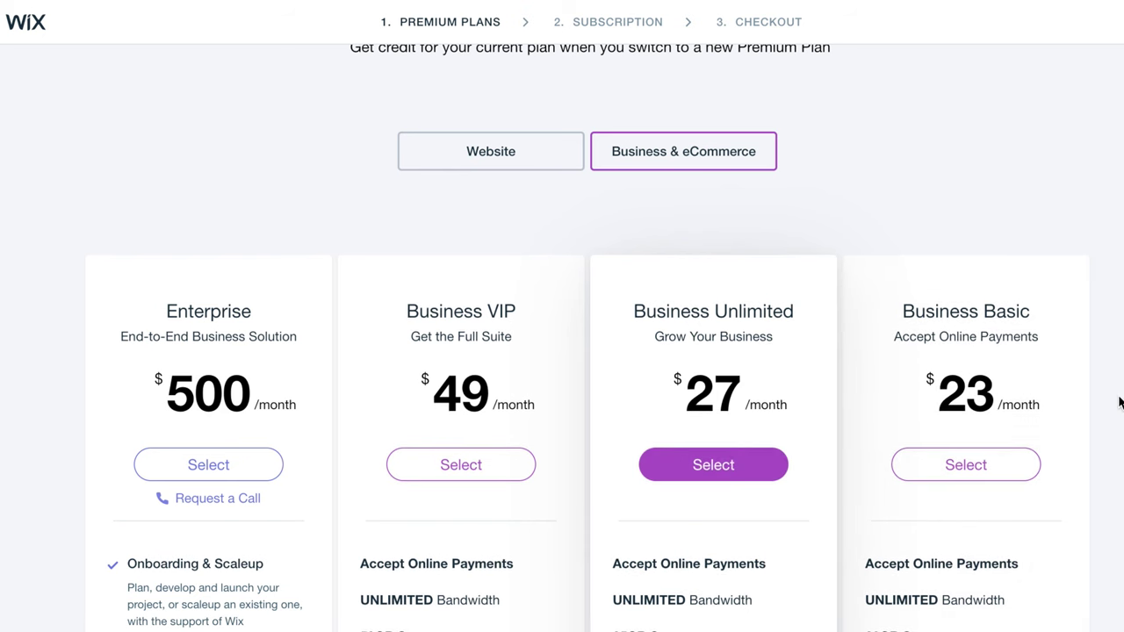
scroll(1119, 402, "down", 3)
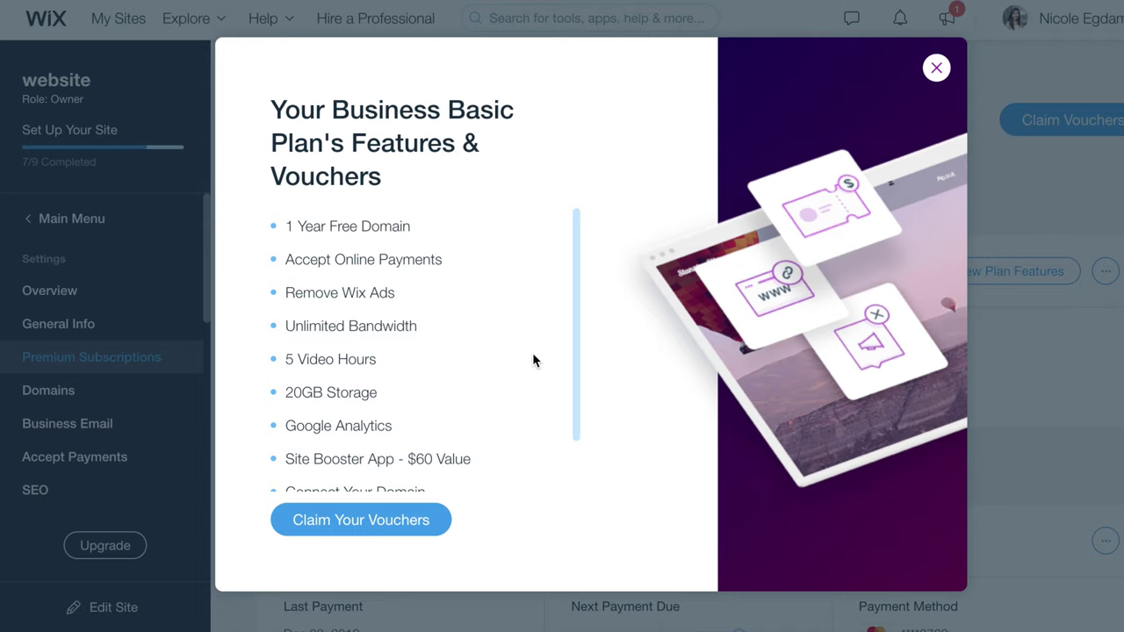
scroll(534, 359, "down", 1)
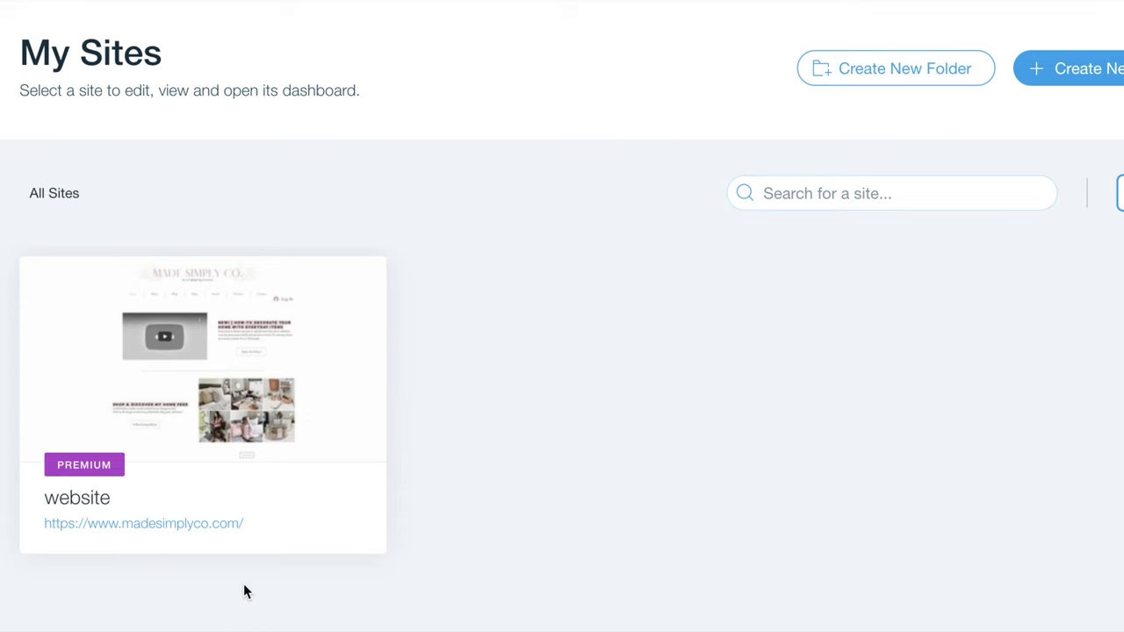
Step: Open the premium site named "website" for editing
mouse_move(234, 521)
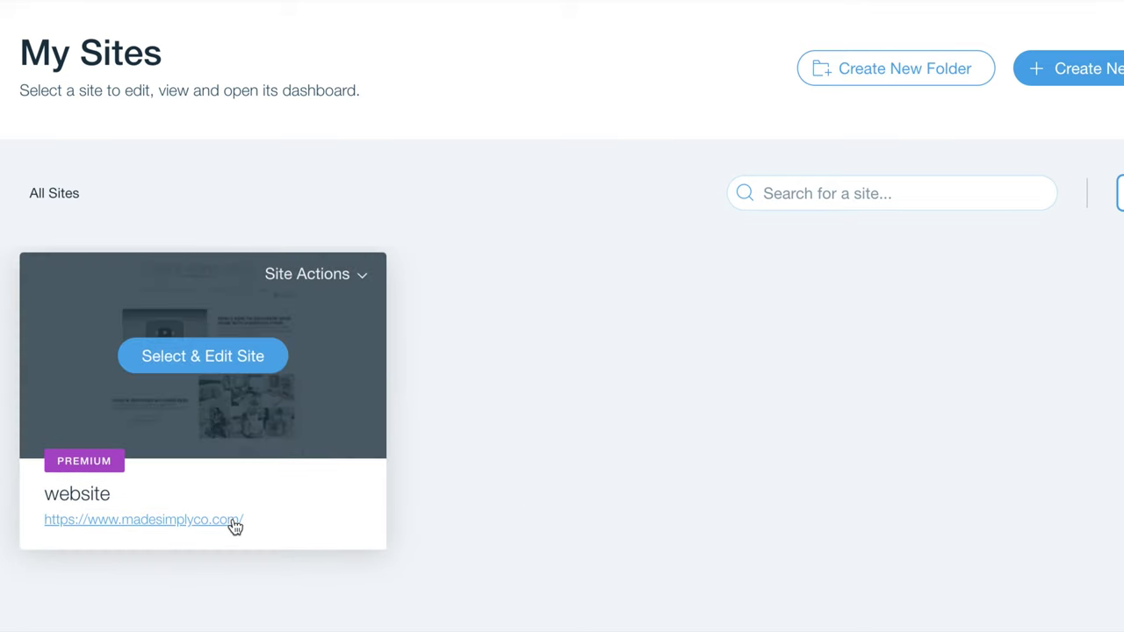
left_click(257, 364)
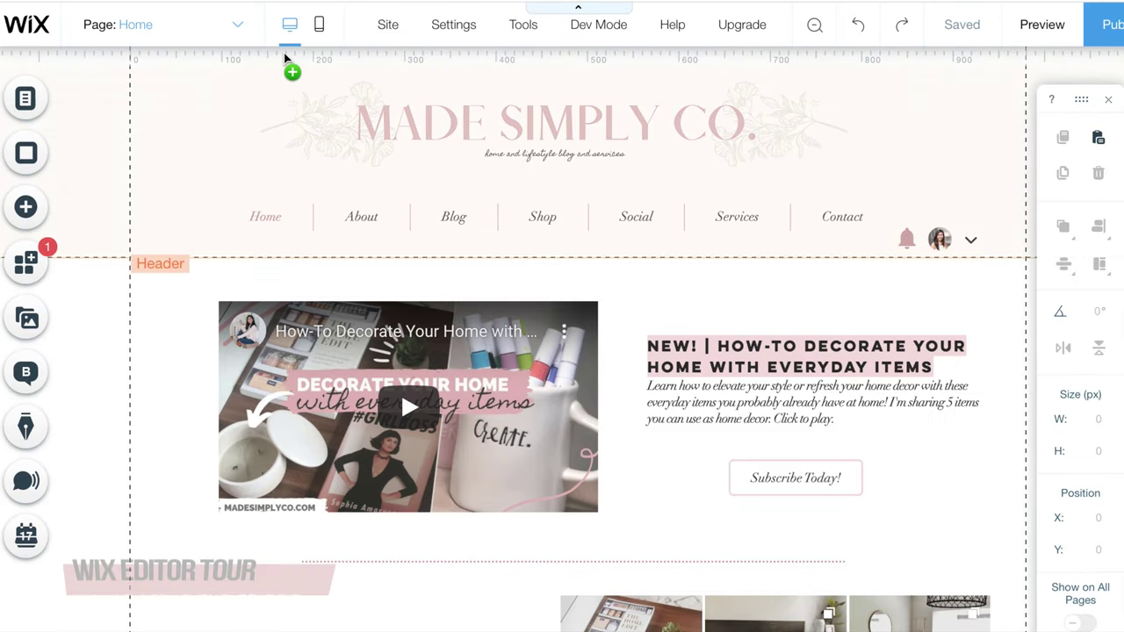
Step: Examine the site's list of pages and the available site actions such as saving, publishing and site history
left_click(236, 30)
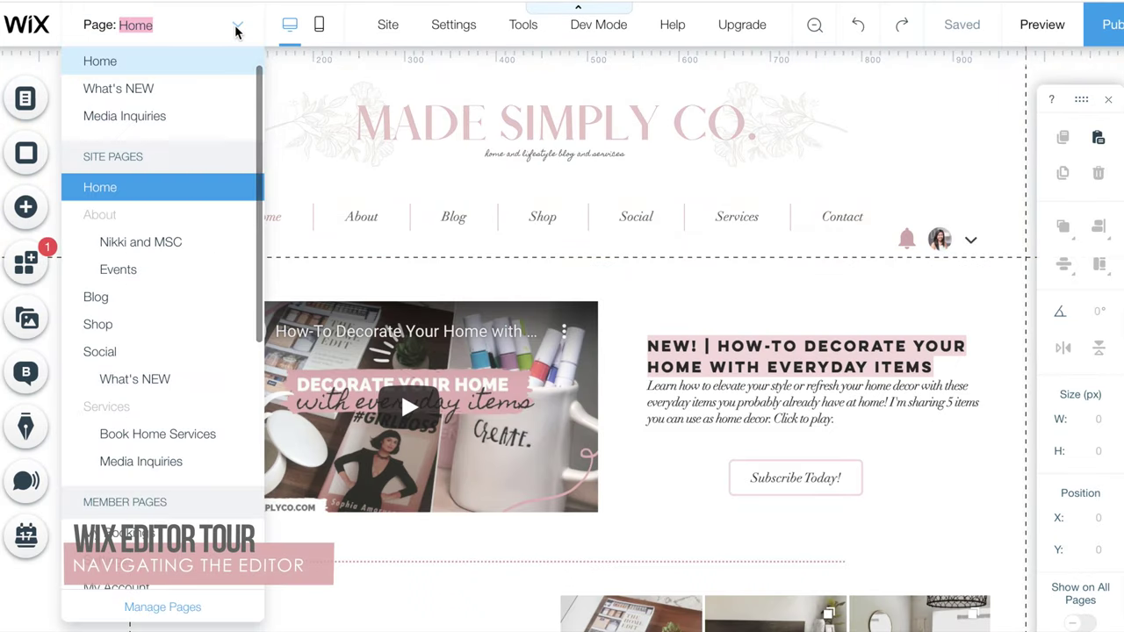
left_click(236, 30)
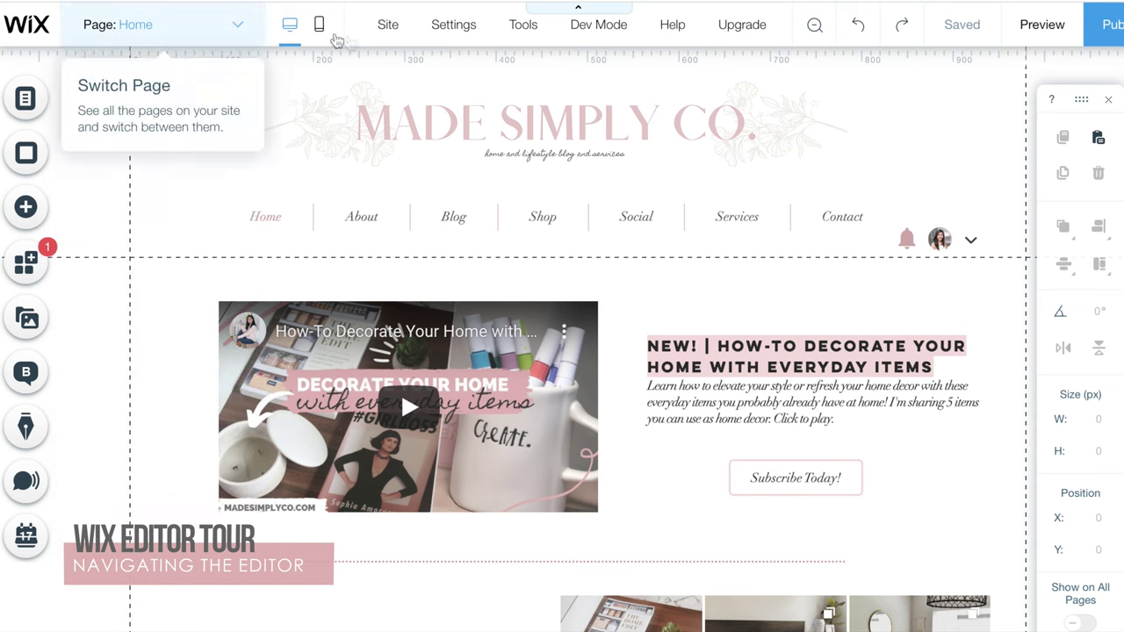
left_click(393, 30)
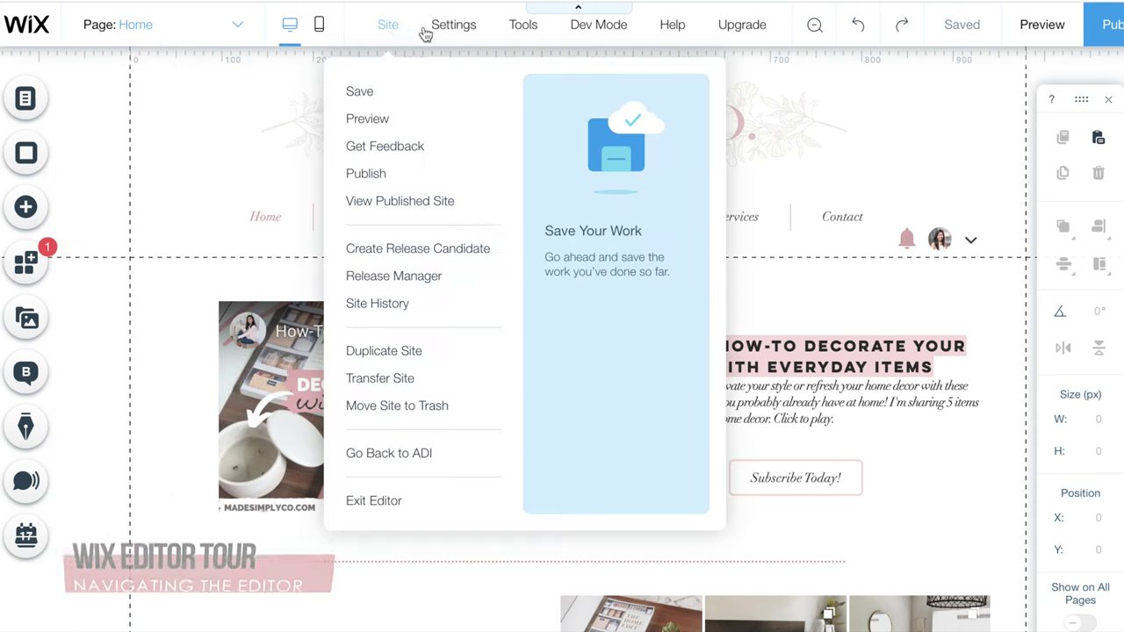
mouse_move(457, 33)
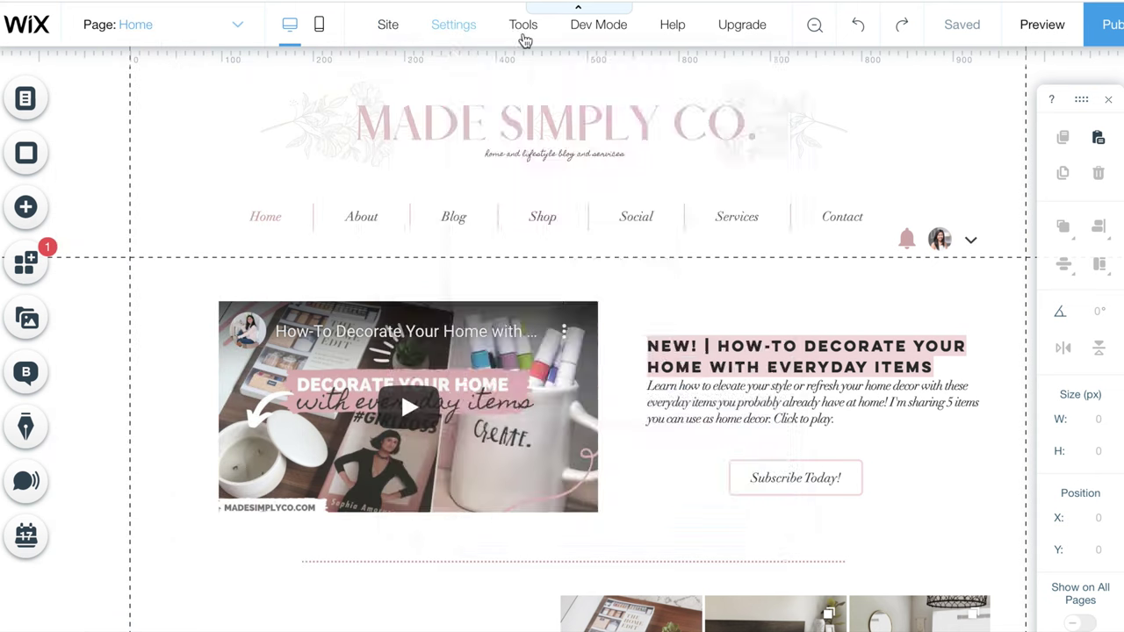
Step: Try out the editor display options by toggling the Layers panel, gridlines and rulers, and restore their original settings
mouse_move(532, 38)
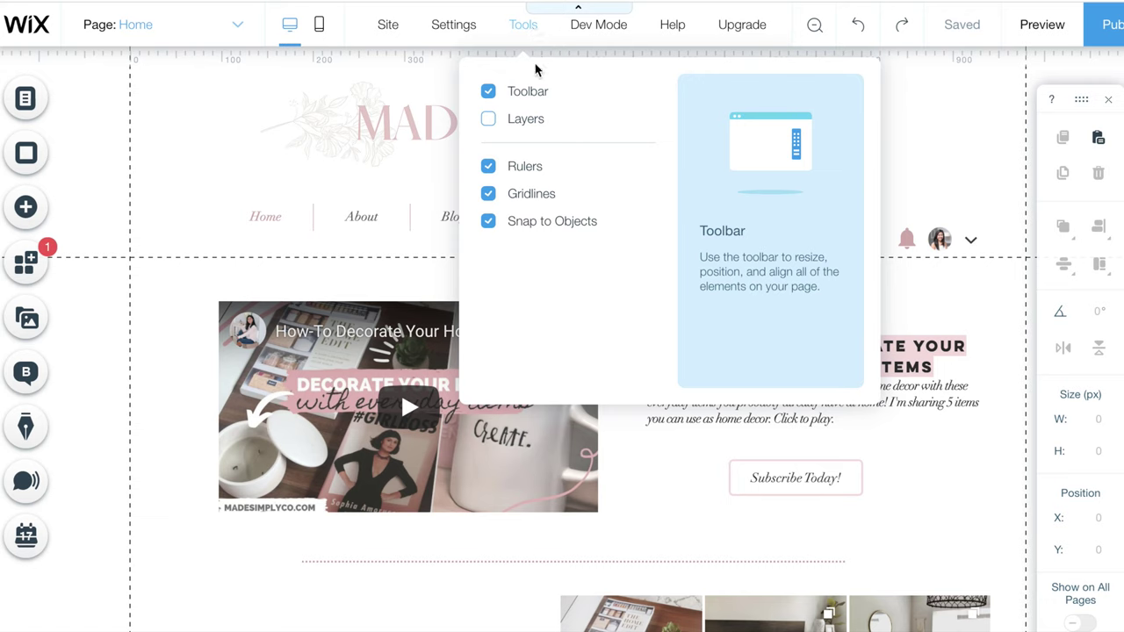
left_click(544, 130)
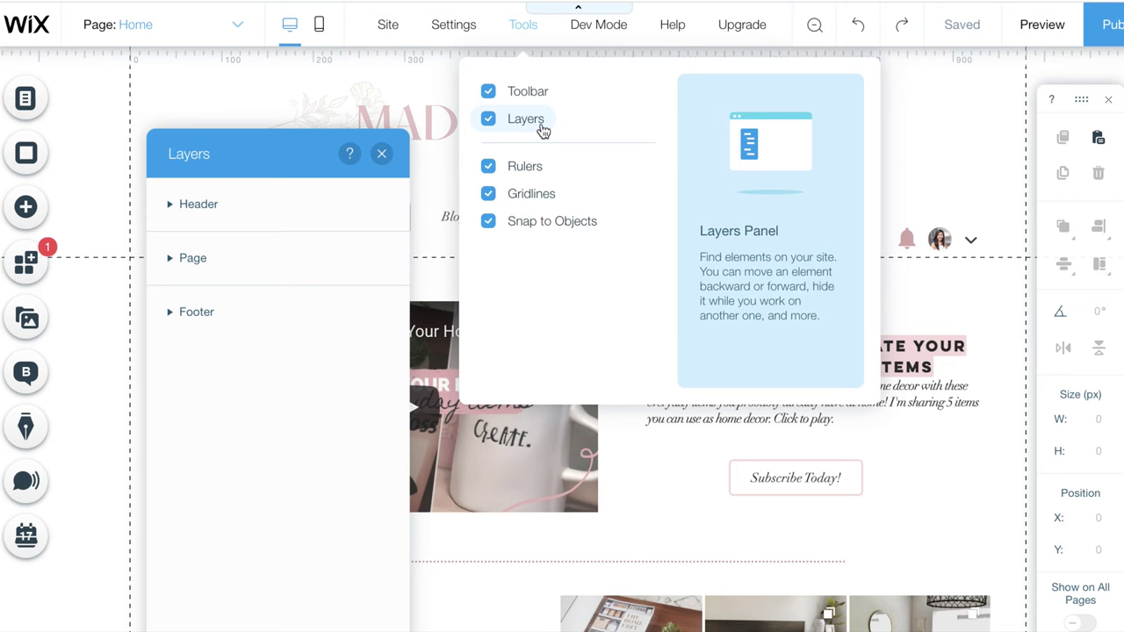
left_click(544, 130)
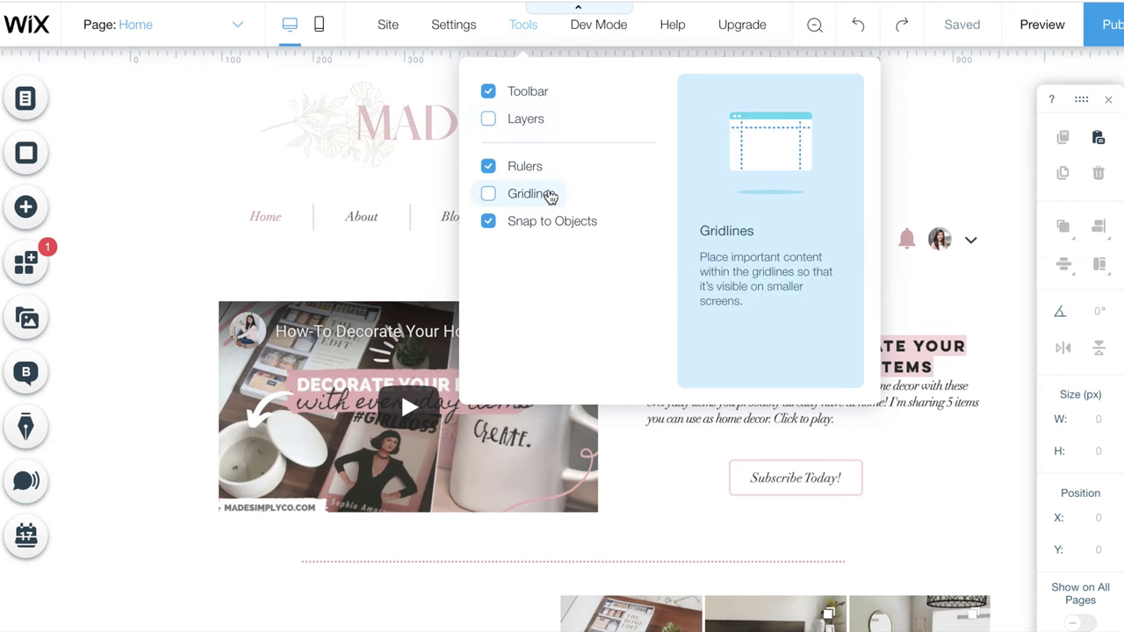
left_click(539, 168)
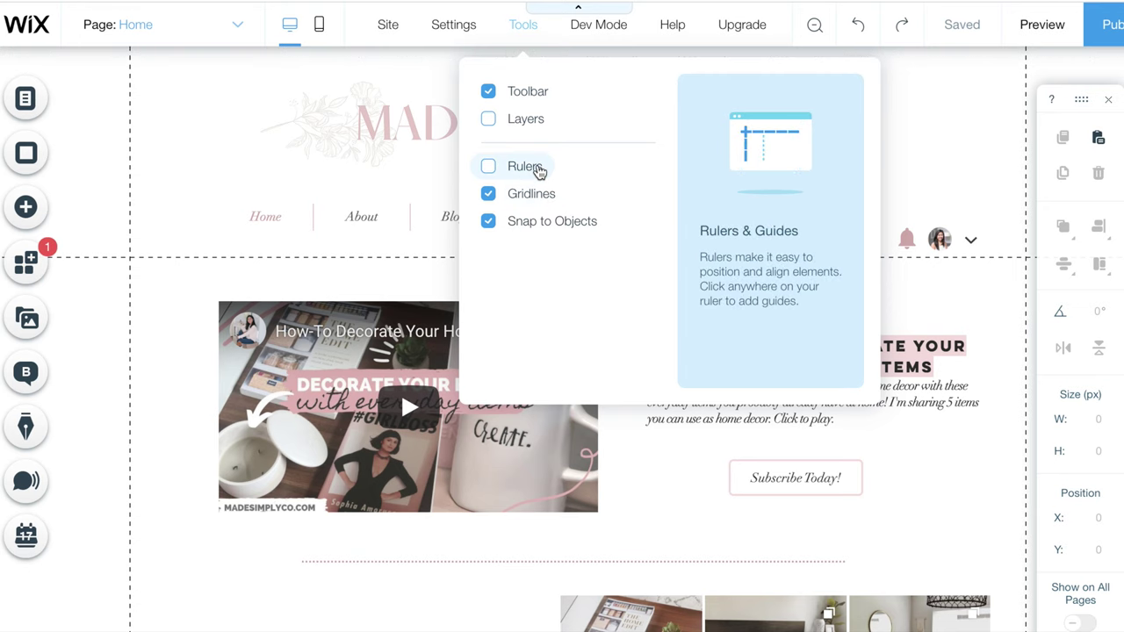
left_click(539, 169)
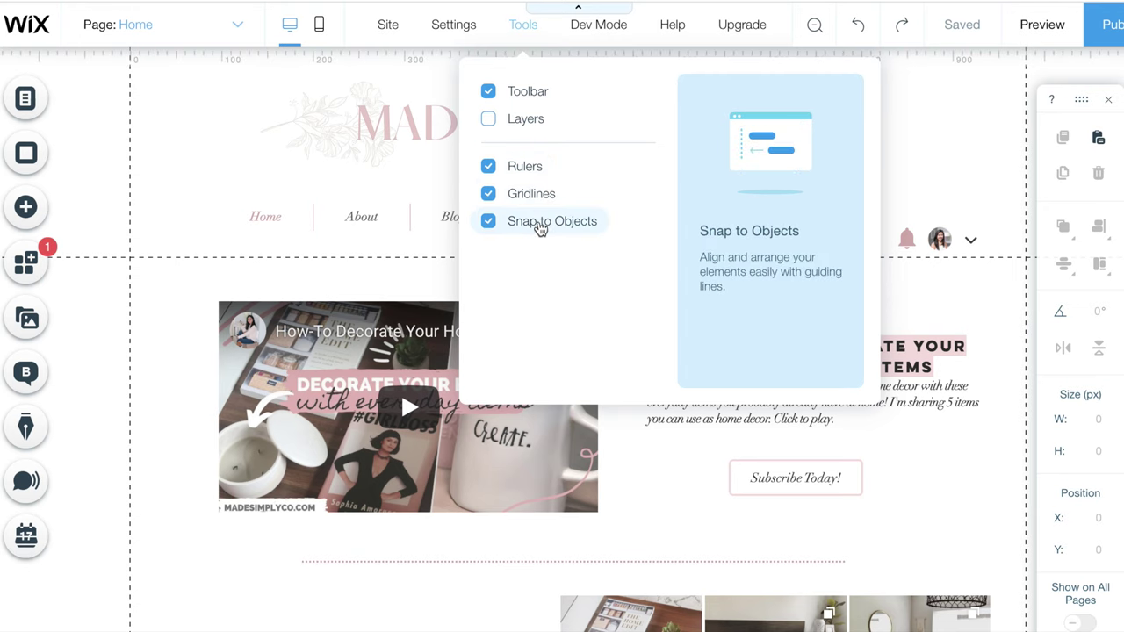
Step: Reposition the floating editing toolbar on the canvas
left_click_drag(1080, 99, 966, 77)
mouse_move(684, 43)
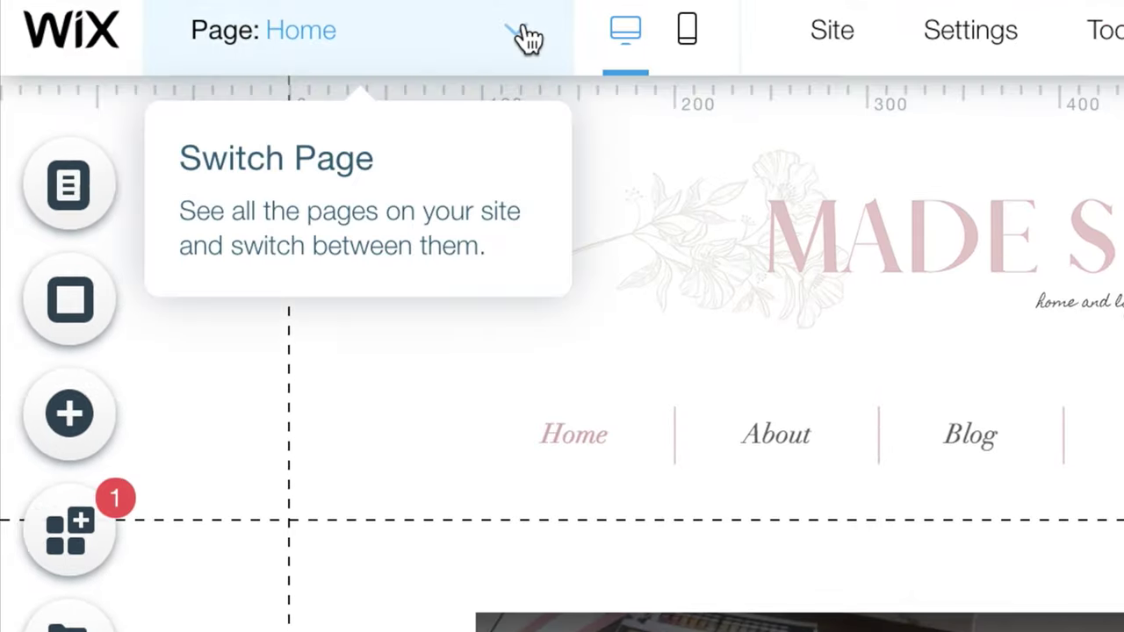
Step: Look through the page list, including the site pages and member pages
left_click(527, 37)
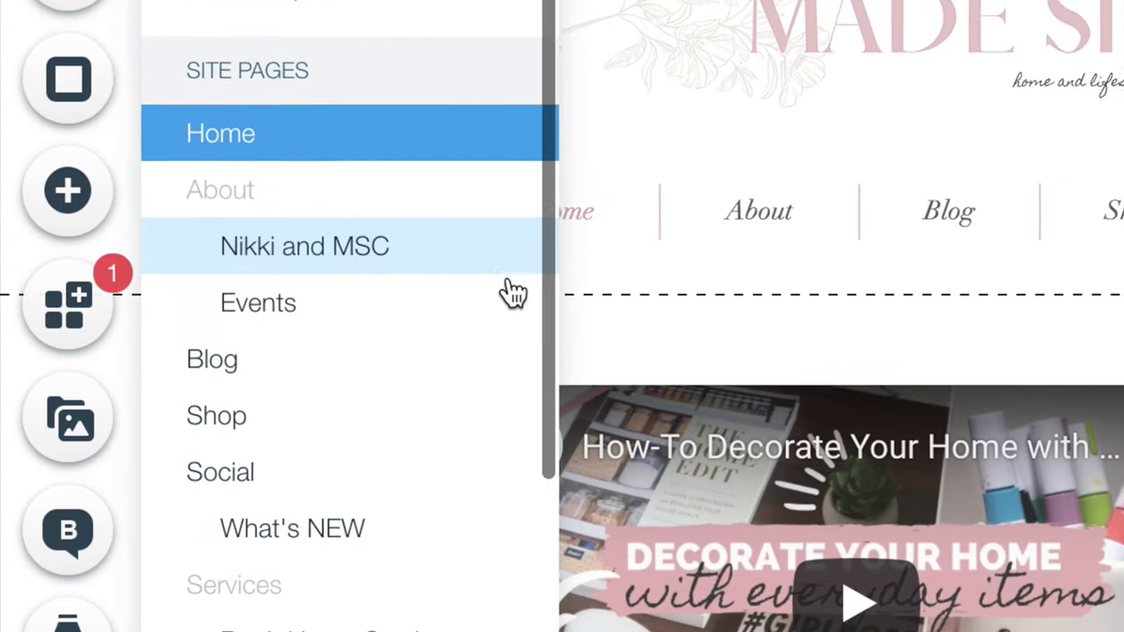
scroll(514, 292, "down", 5)
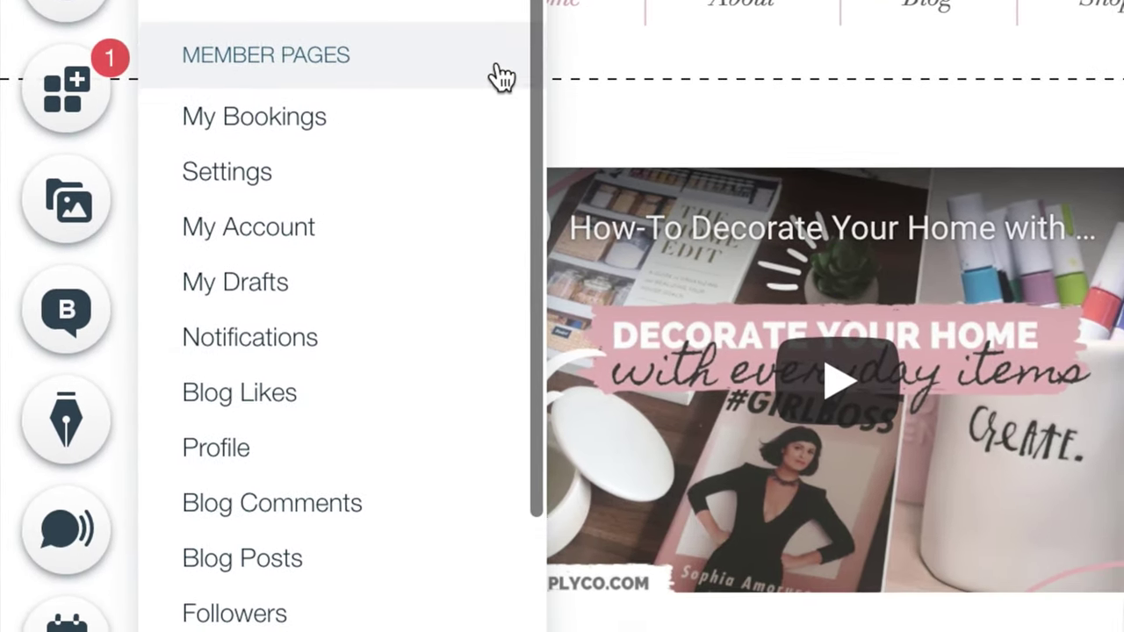
scroll(496, 76, "down", 3)
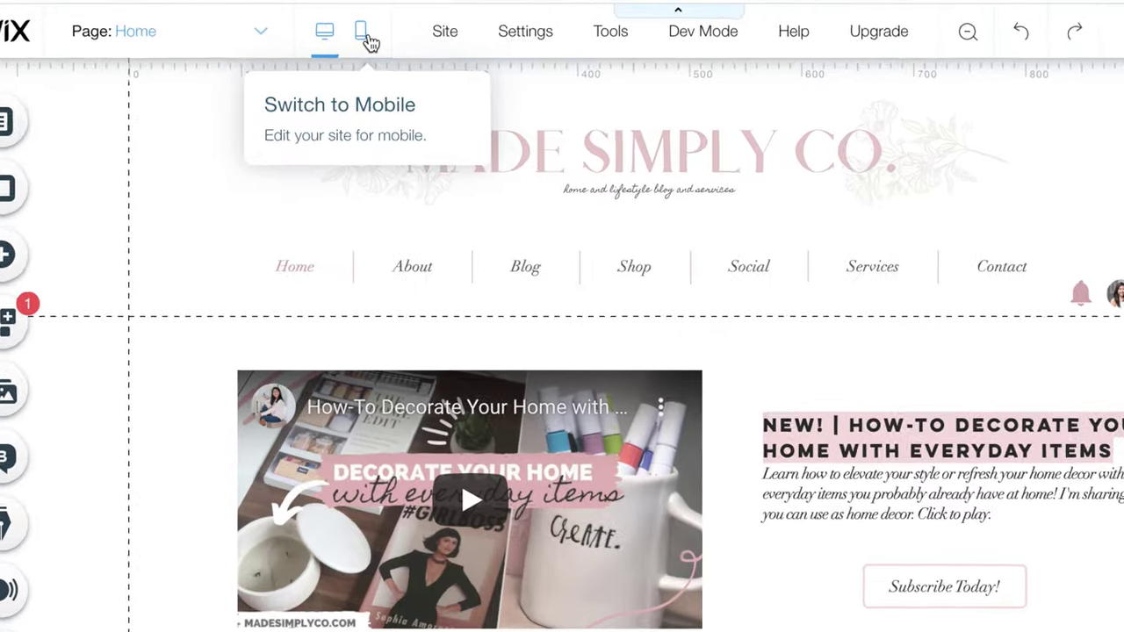
Step: Switch to the mobile version of the site and look through its home page in preview mode
left_click(364, 33)
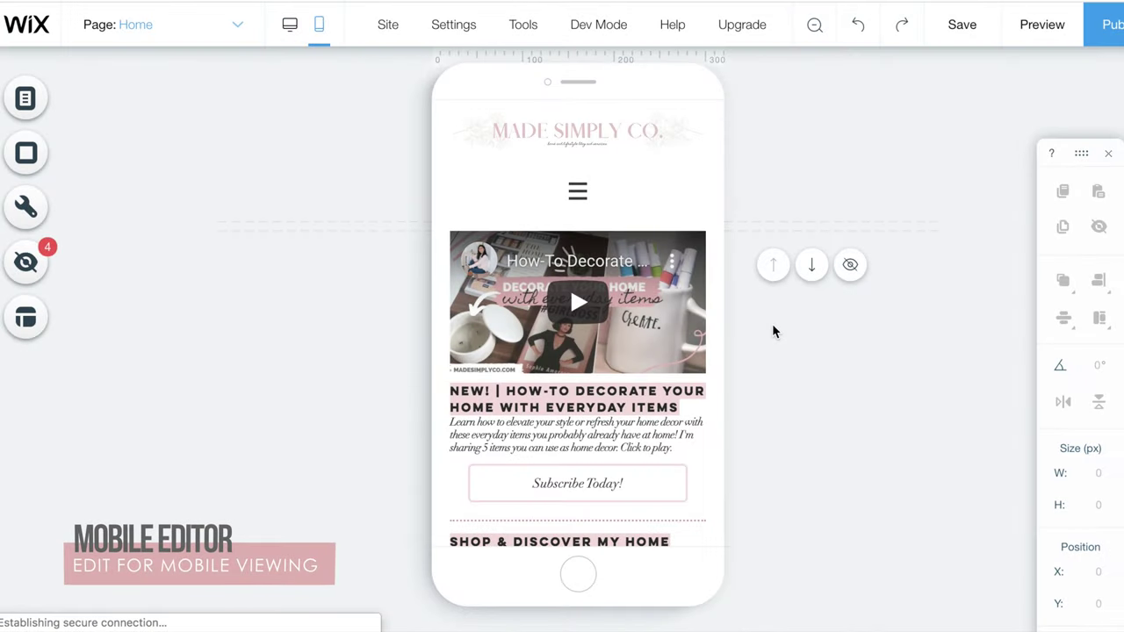
left_click(1044, 28)
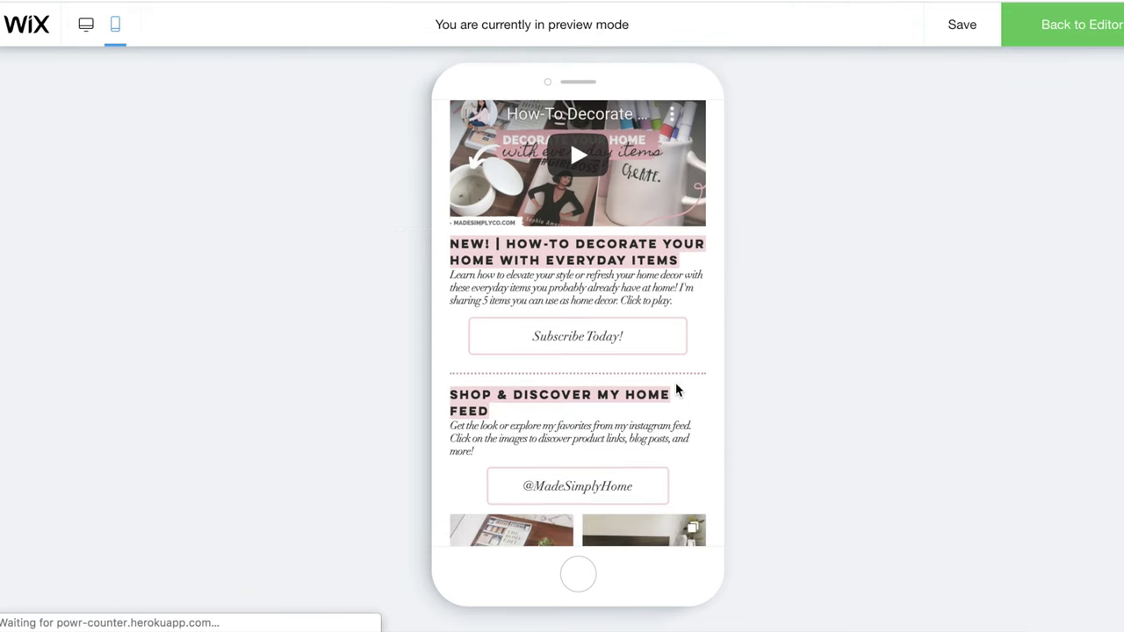
scroll(676, 384, "down", 10)
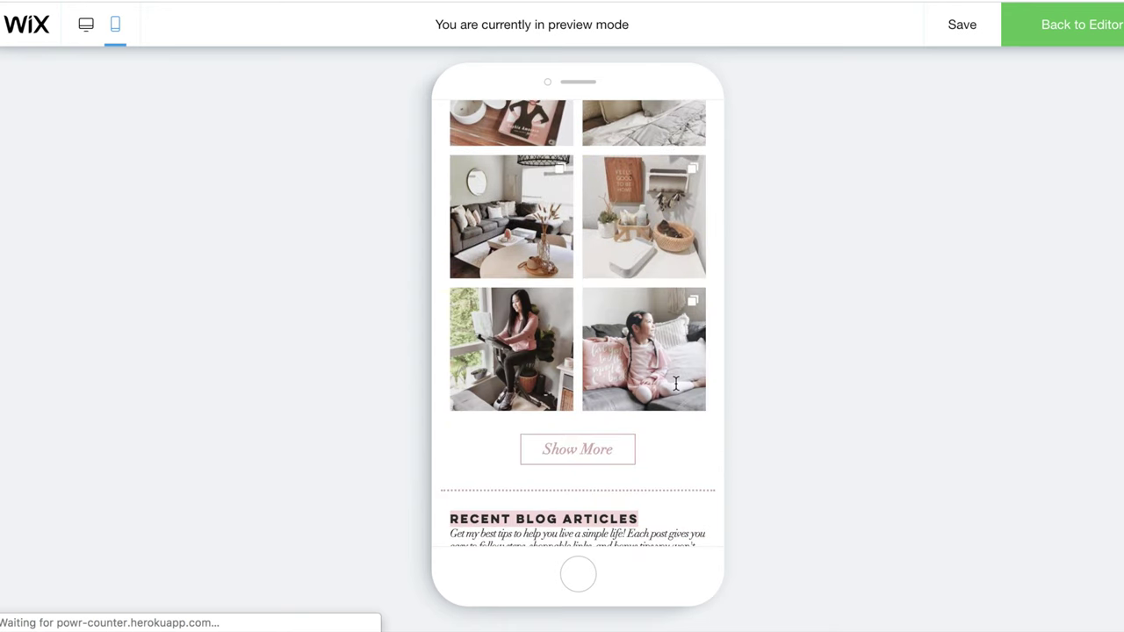
scroll(675, 384, "down", 10)
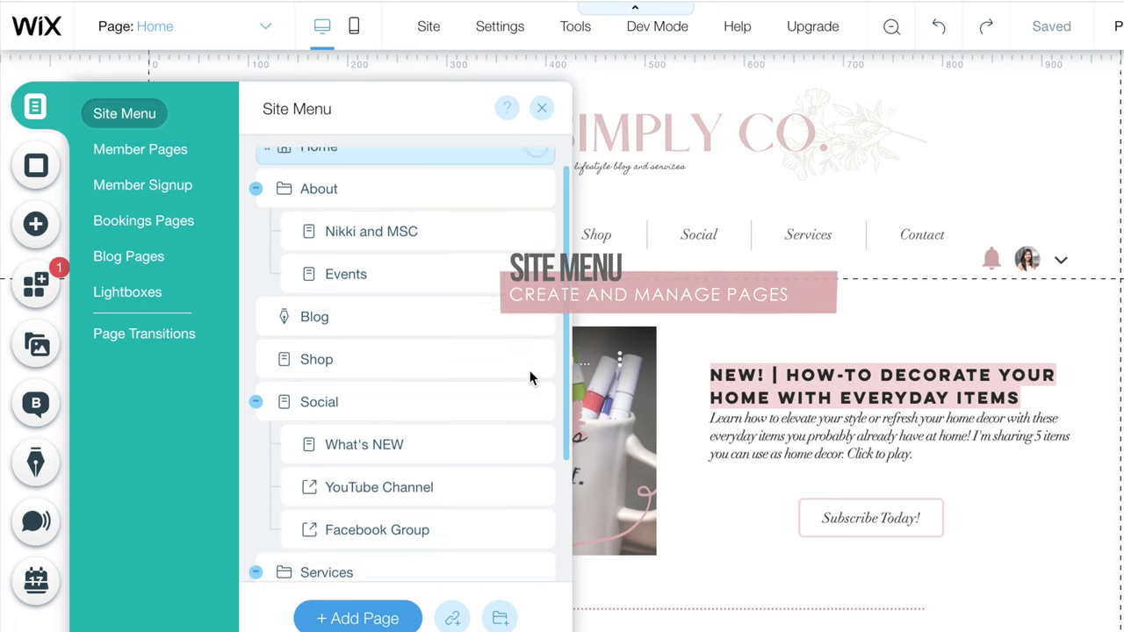
Step: Examine the site's page structure and the mission, services and media content of the first page under About
scroll(530, 378, "down", 4)
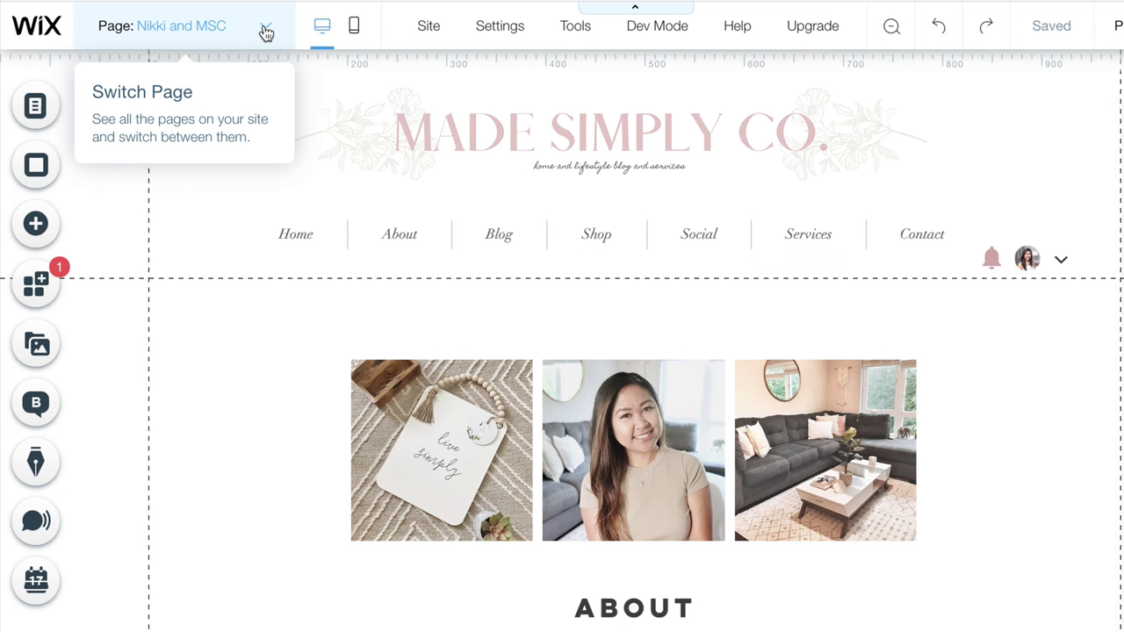
scroll(1007, 452, "down", 8)
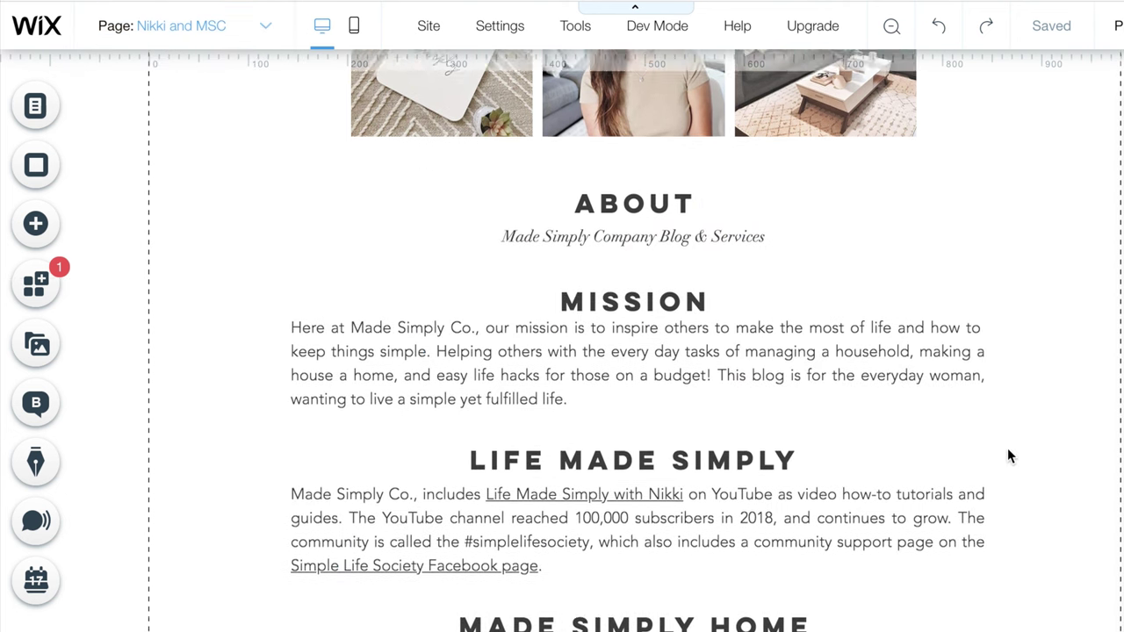
scroll(1009, 454, "down", 6)
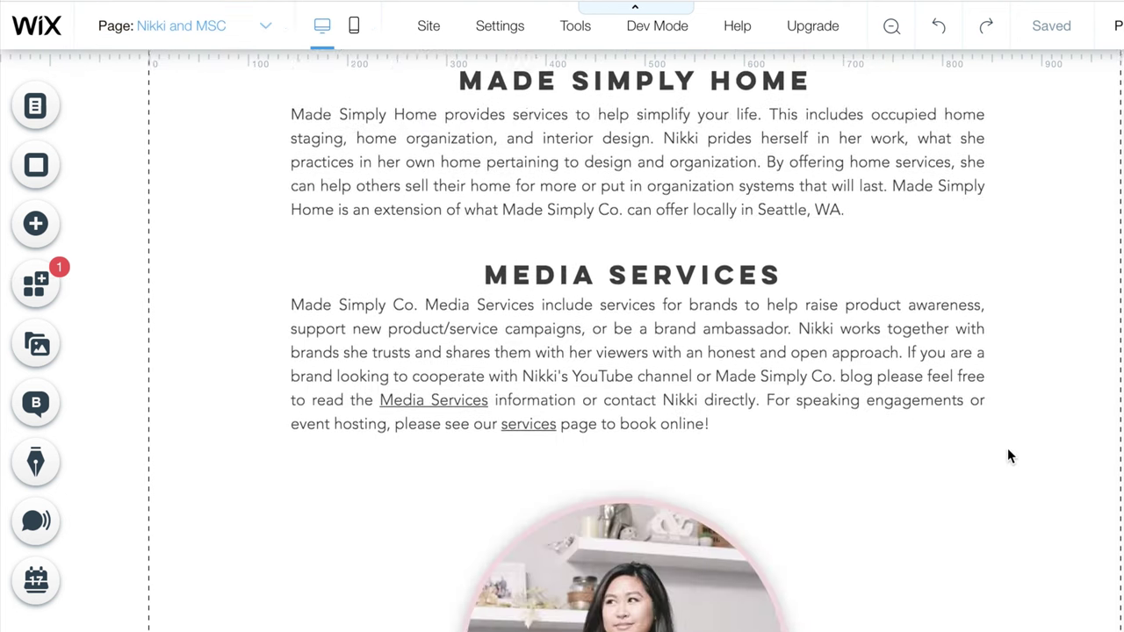
scroll(1009, 455, "down", 3)
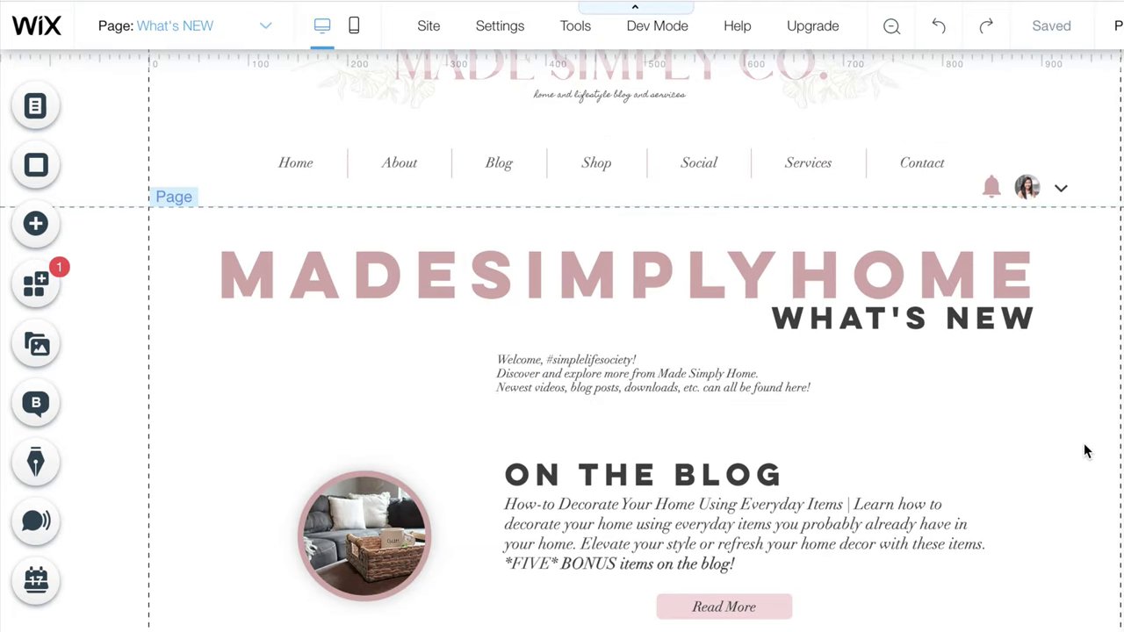
Step: On the What's NEW page, select the "On the Blog" heading, its description and the Read More button in turn
scroll(1085, 452, "down", 2)
scroll(1086, 451, "down", 2)
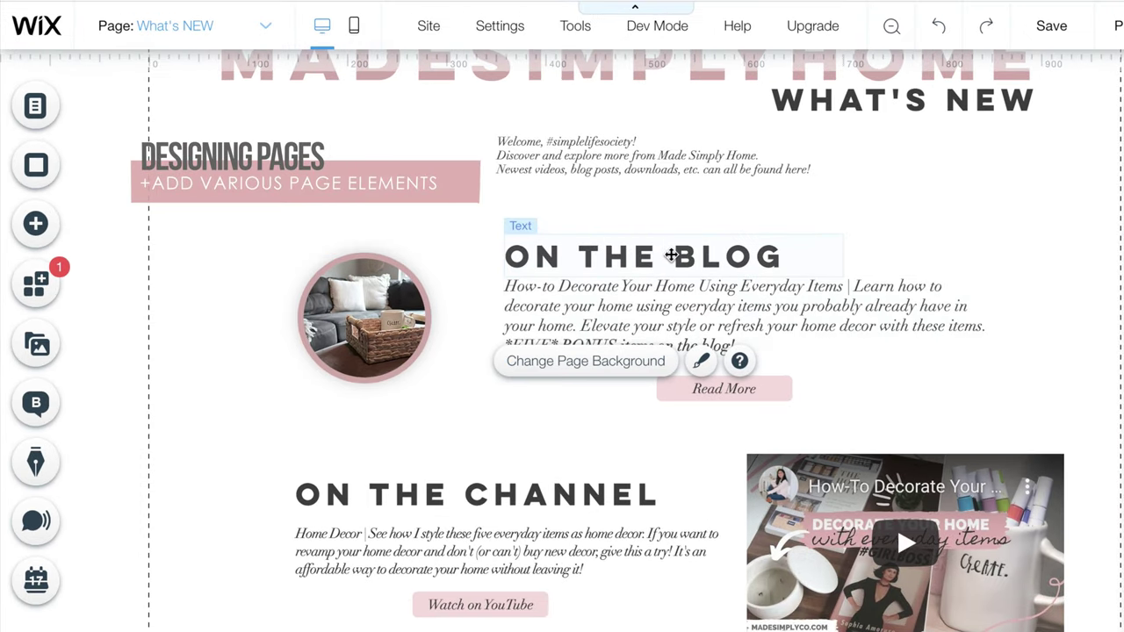
left_click(671, 254)
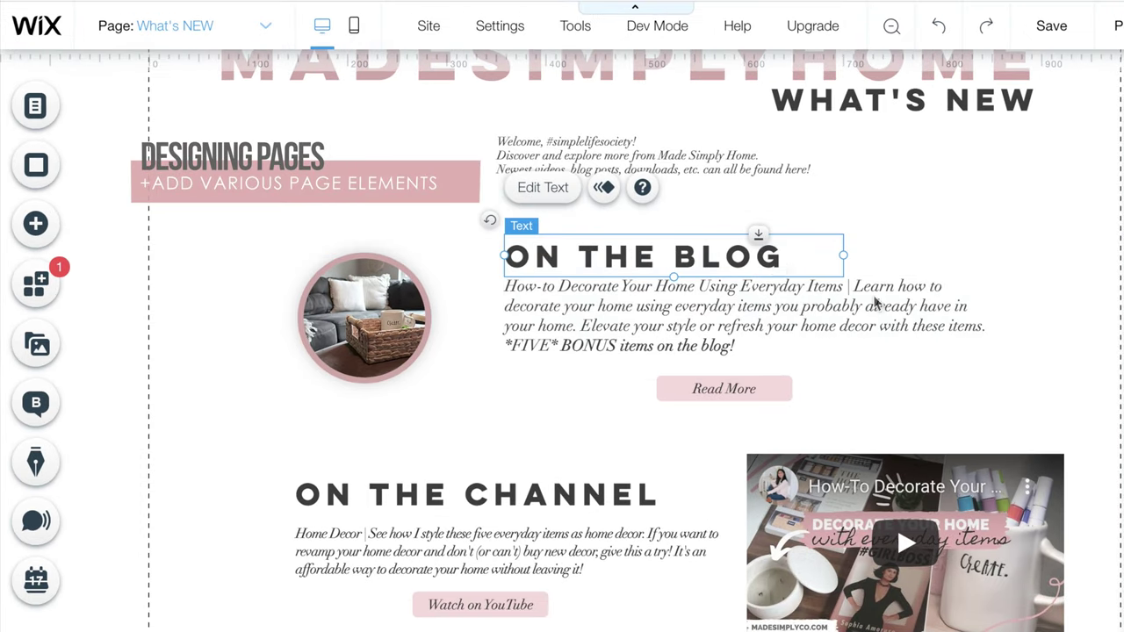
left_click(902, 317)
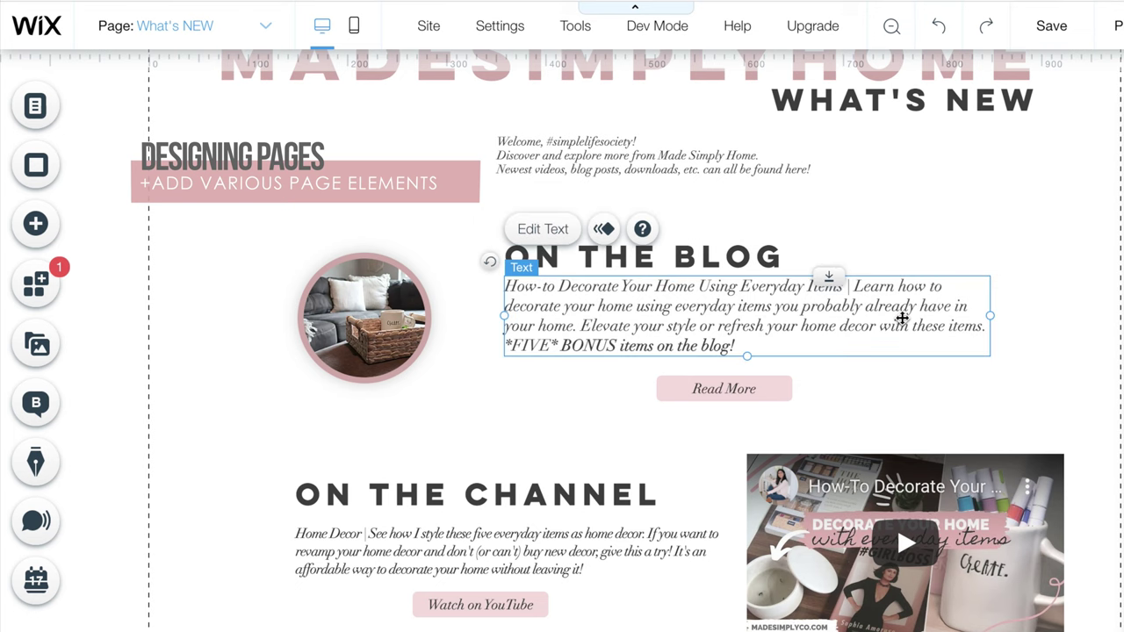
left_click(771, 386)
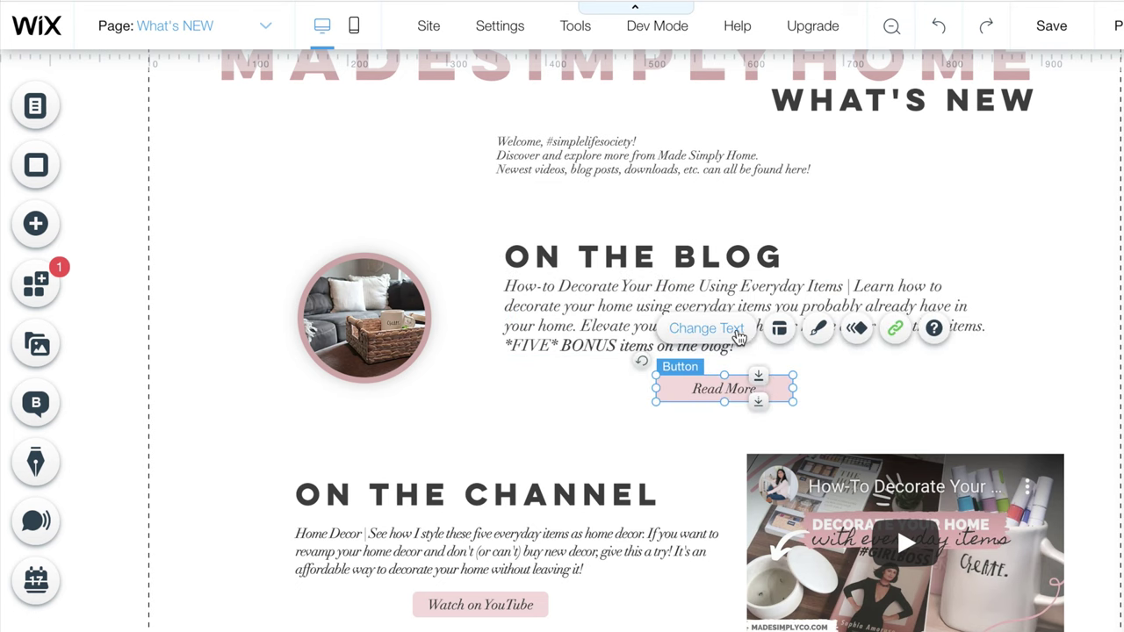
Step: Review where the Read More button under "On the Blog" links to and how that link opens
left_click(895, 330)
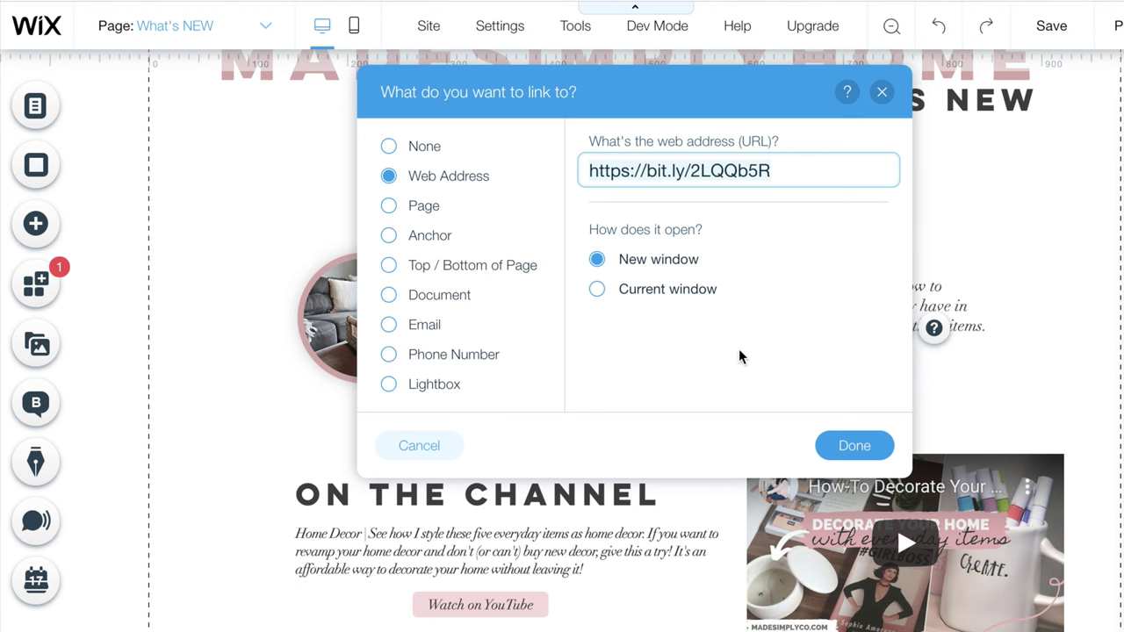
left_click(846, 450)
scroll(1106, 414, "down", 5)
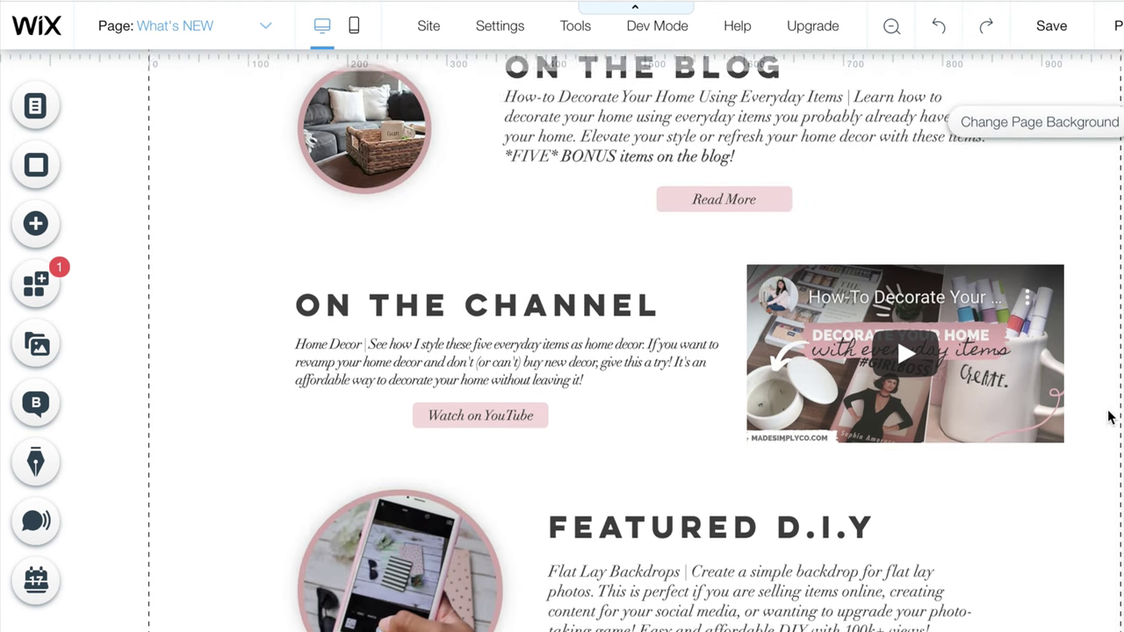
Step: Examine the settings of the "On the Channel" video player, including its video sources, web address and playback options
left_click(878, 230)
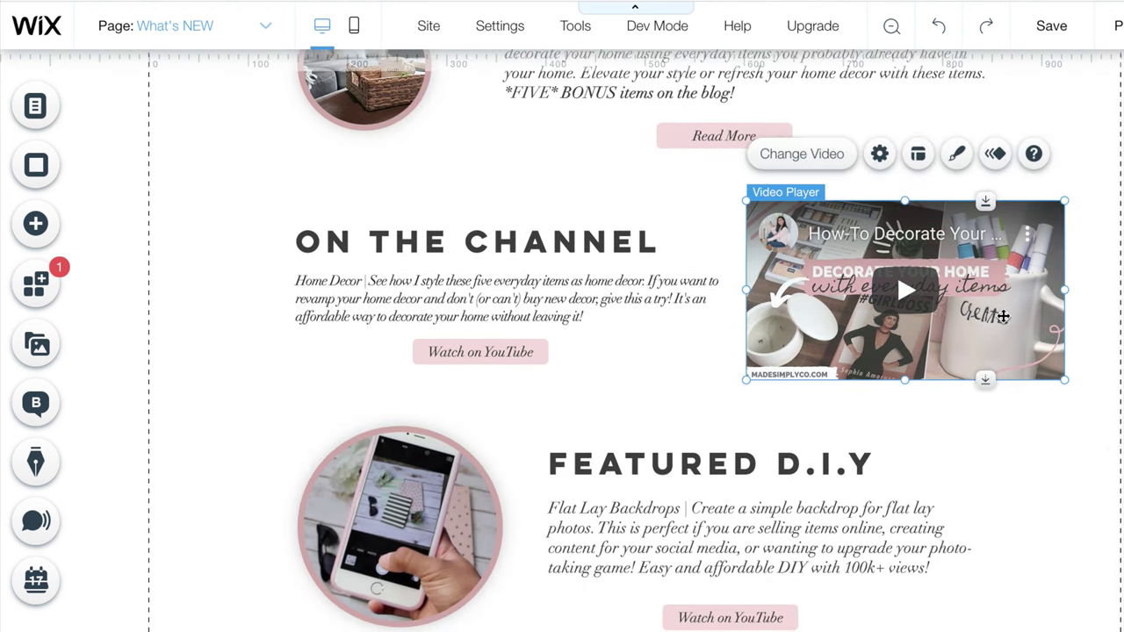
left_click(801, 153)
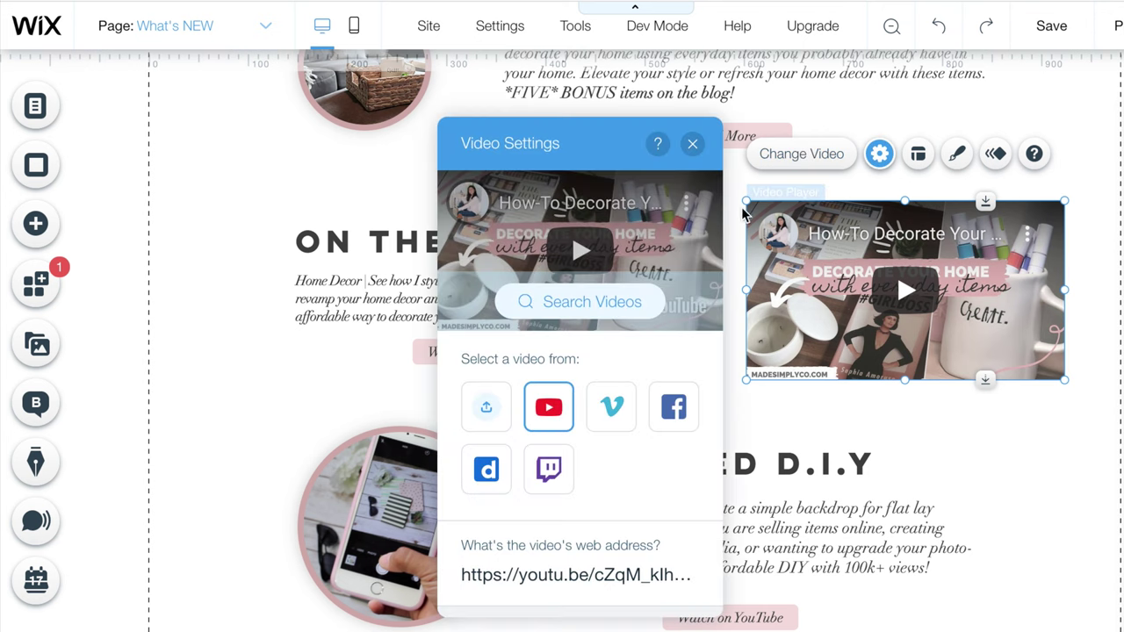
scroll(563, 431, "down", 3)
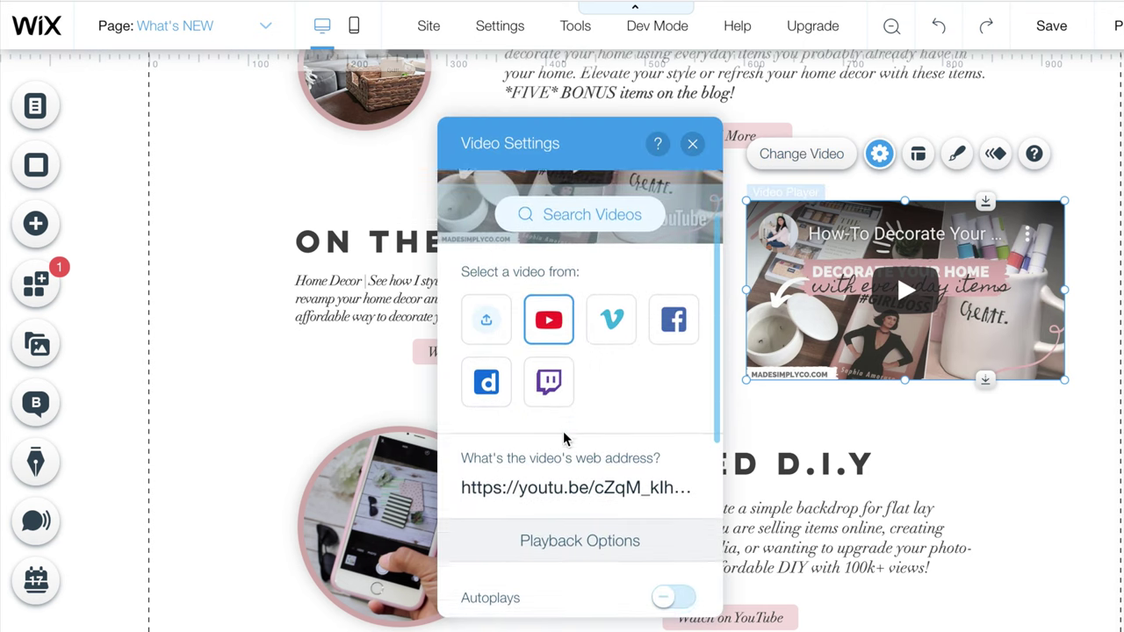
scroll(563, 431, "down", 3)
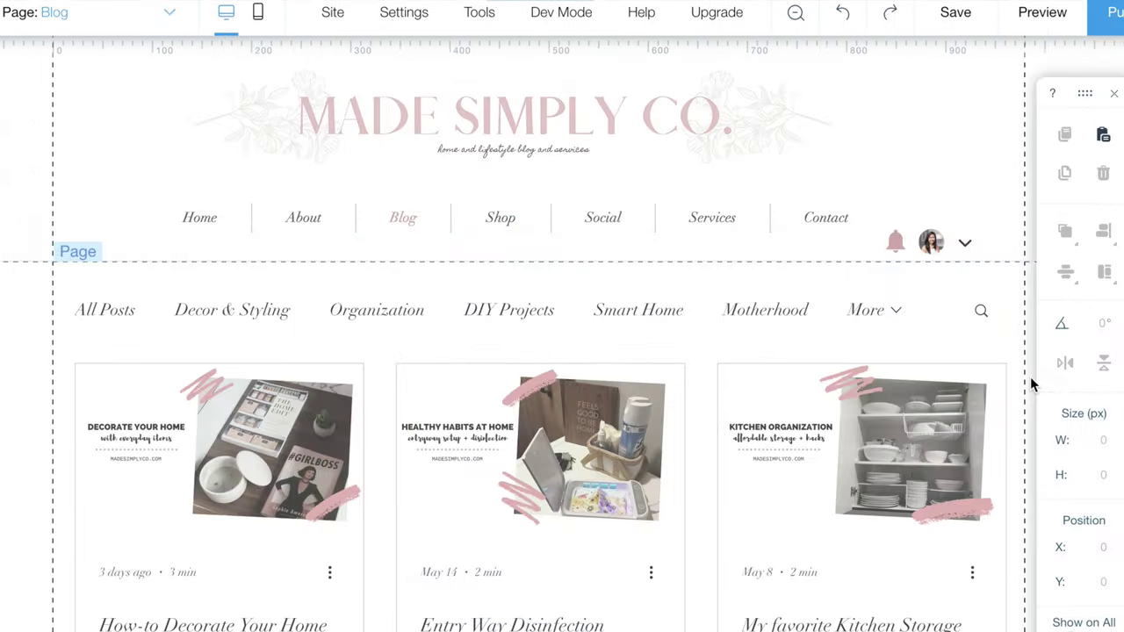
Step: On the Blog page, examine the blog feed's display options and available post layouts
scroll(1031, 385, "down", 3)
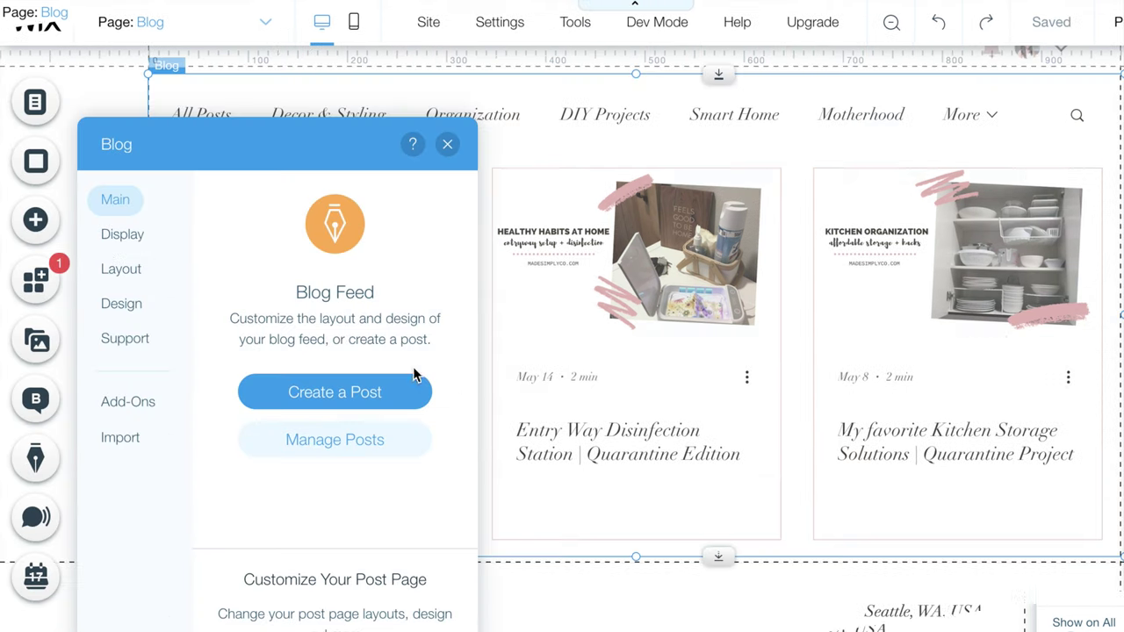
left_click(124, 234)
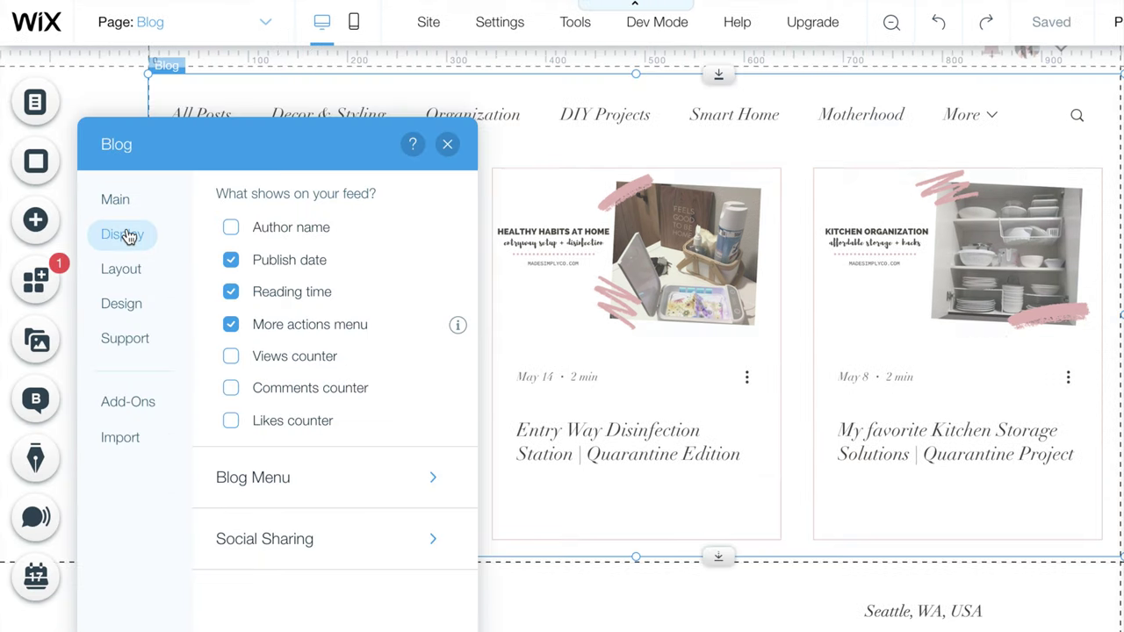
left_click(123, 273)
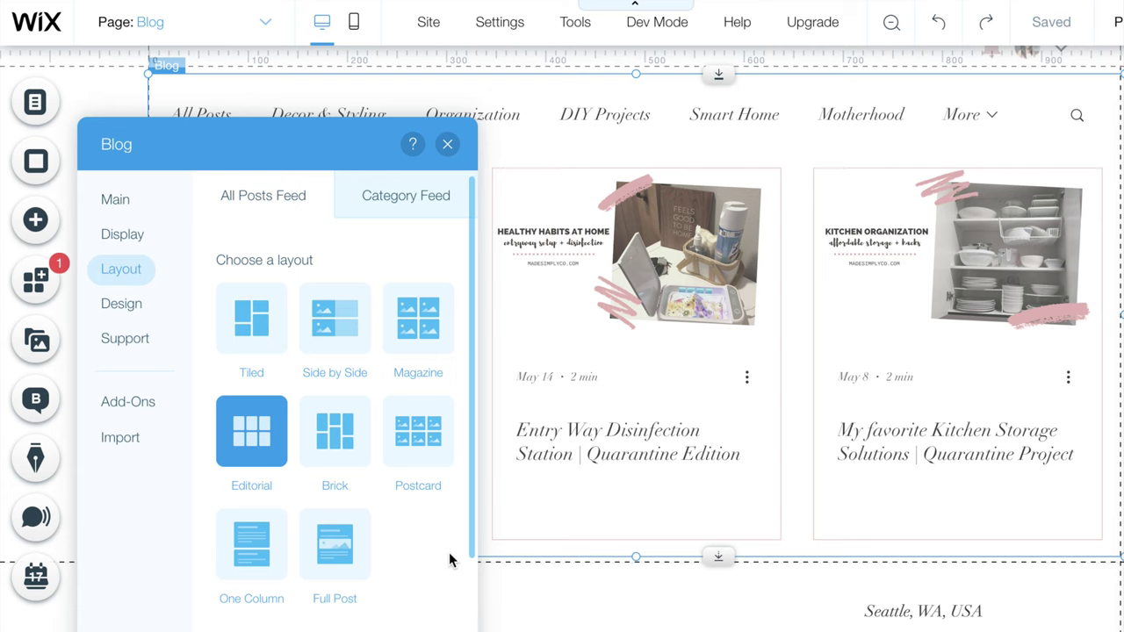
scroll(448, 555, "down", 3)
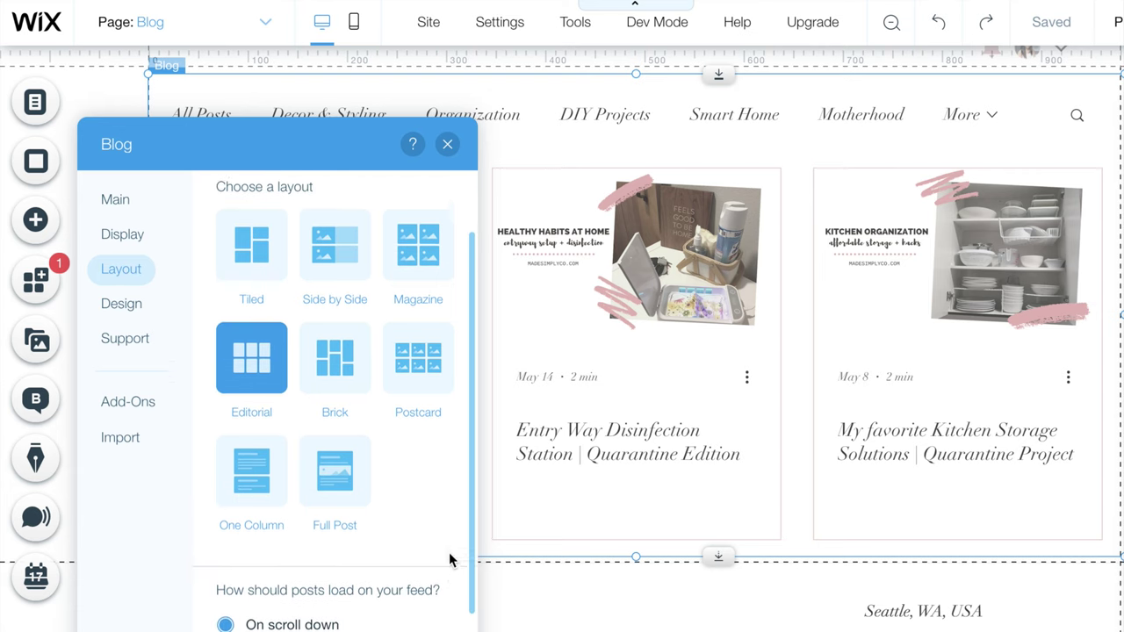
scroll(449, 552, "up", 1)
Step: Try the Magazine, Side by Side and One Column layouts on the blog feed and open the Blog Menu's font style options
left_click(436, 245)
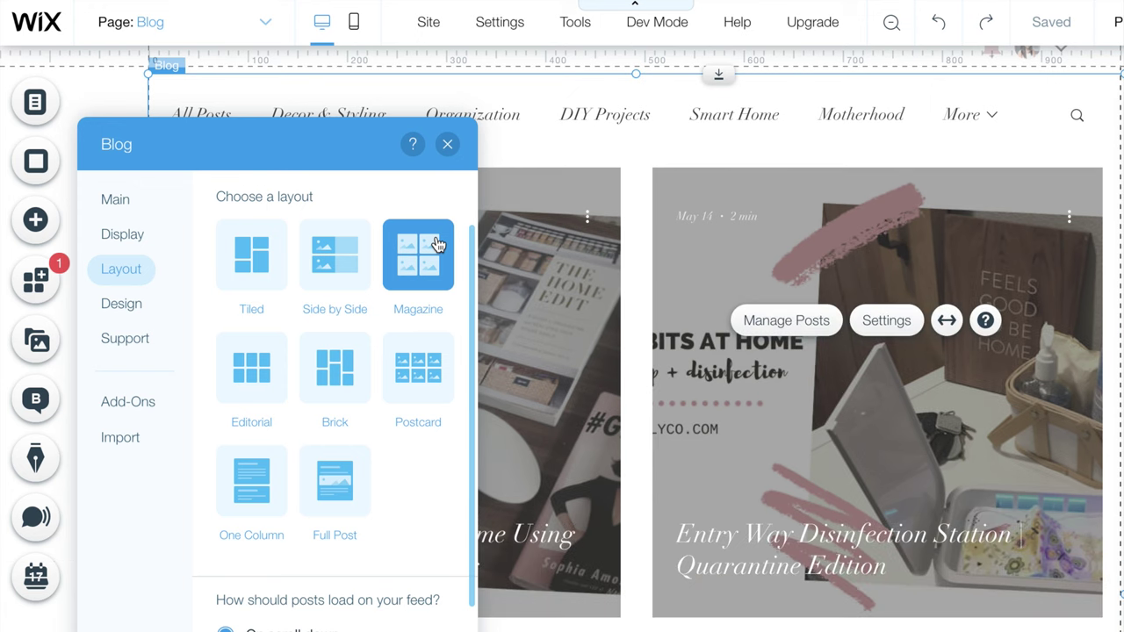
left_click(335, 255)
left_click(264, 450)
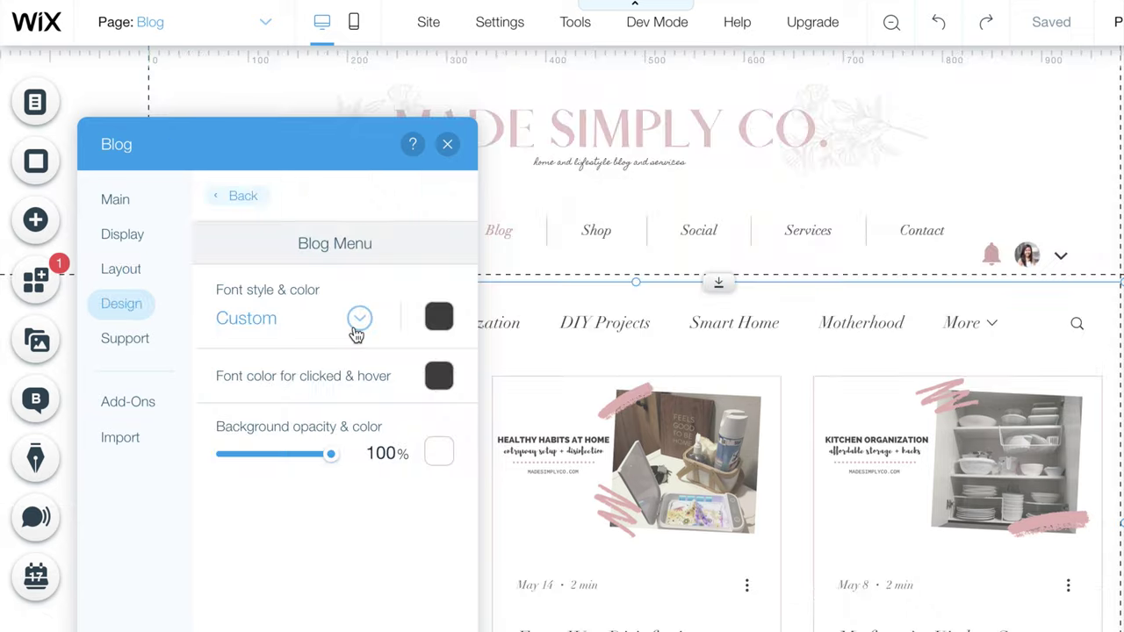
left_click(359, 319)
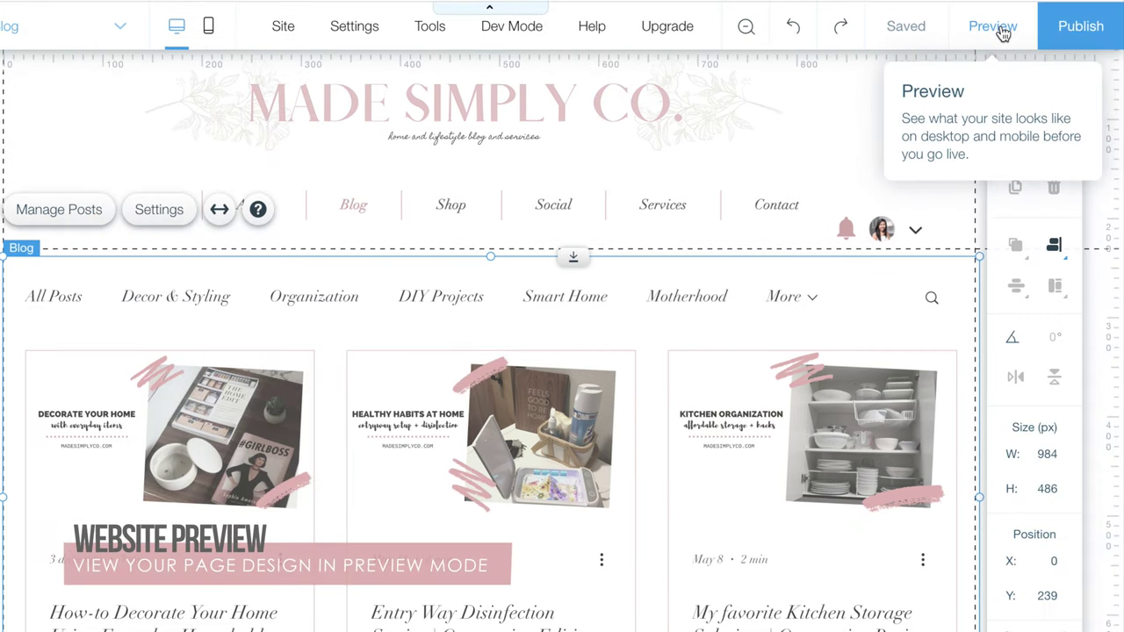
Step: Preview the Blog page on desktop and look through its published posts
left_click(1001, 32)
scroll(562, 351, "down", 3)
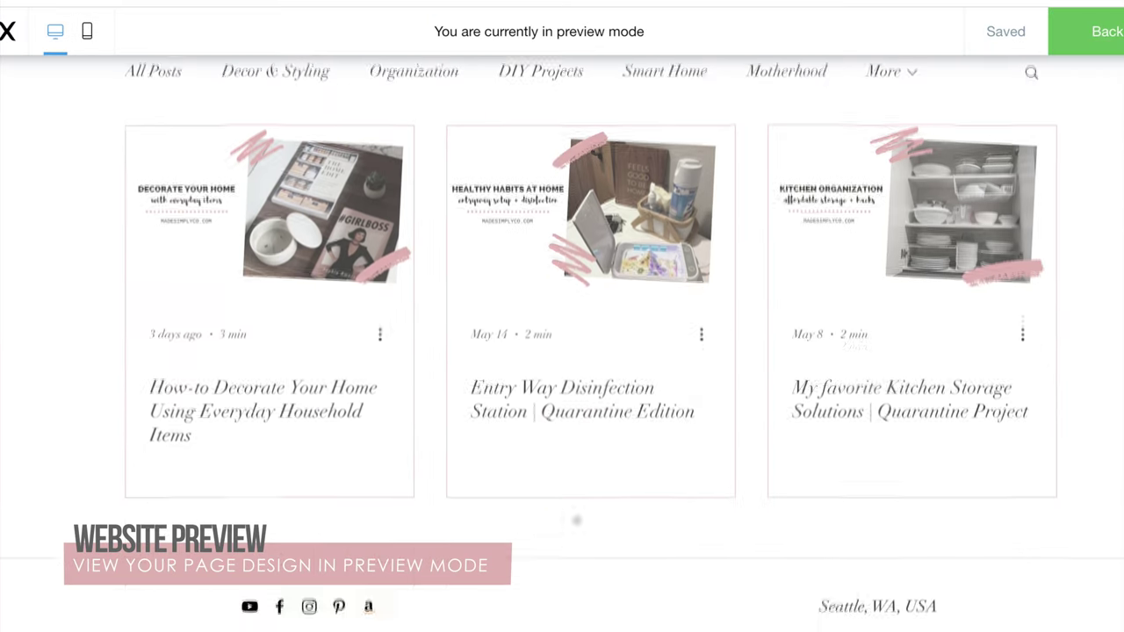
scroll(562, 351, "down", 7)
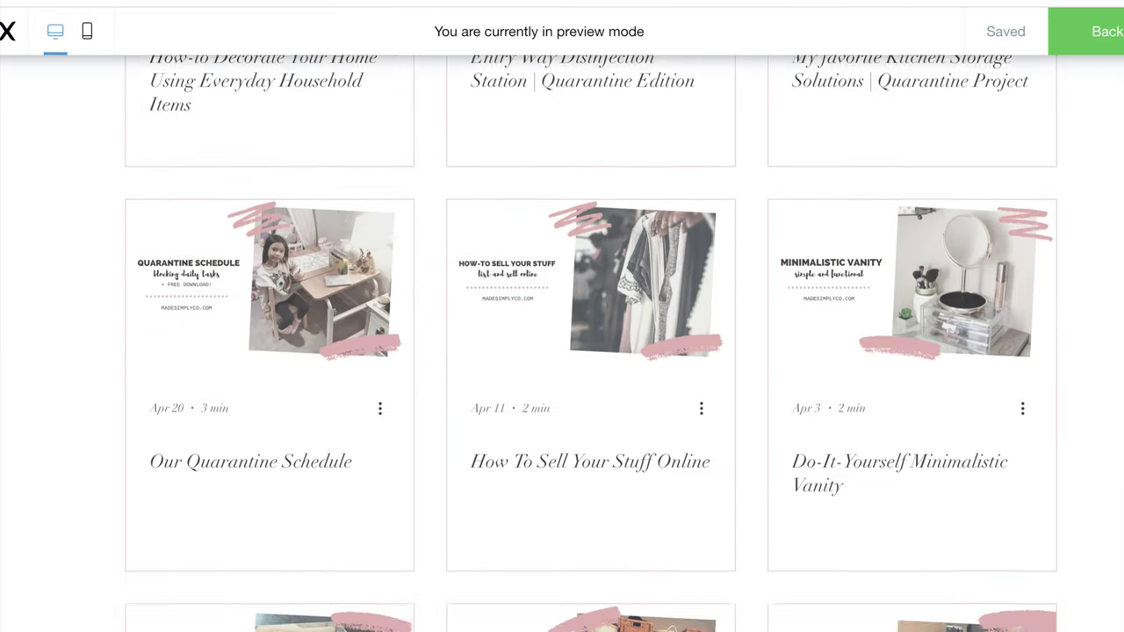
scroll(591, 368, "down", 5)
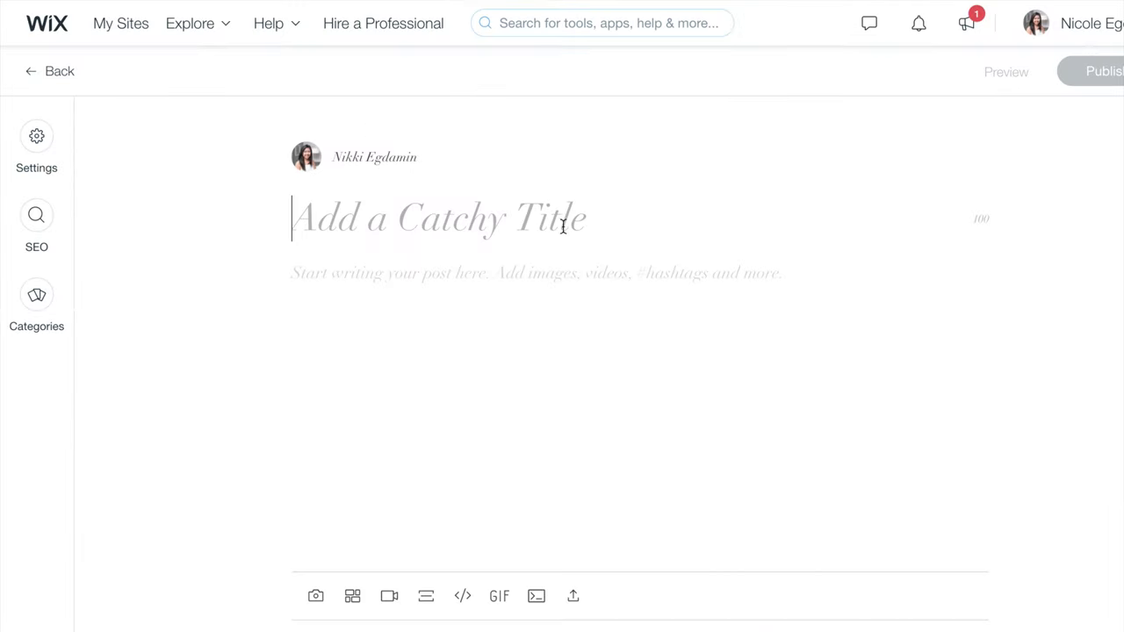
Step: Start the new blog post's title with "How to cre" and look through the Instagram photos available for upload
type("How to cre")
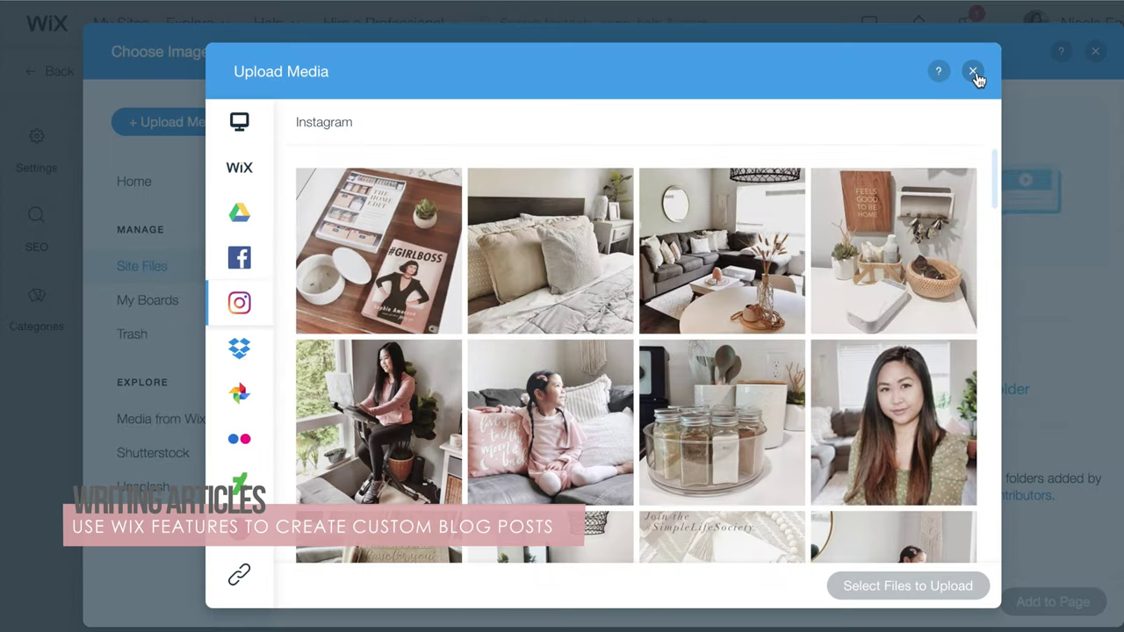
scroll(990, 263, "down", 3)
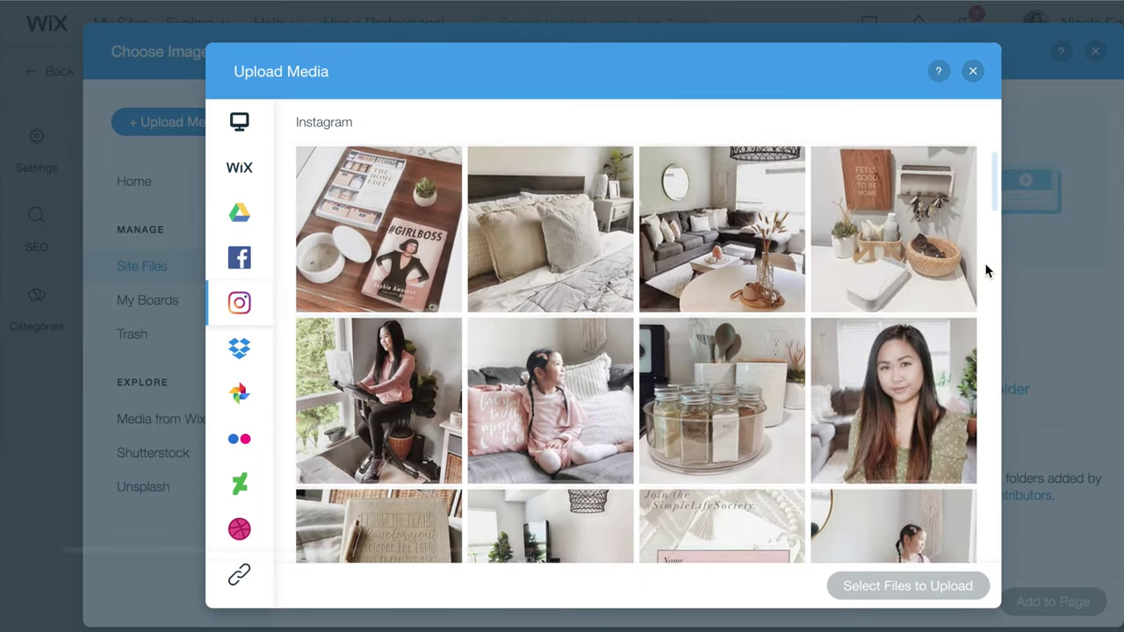
scroll(985, 272, "down", 5)
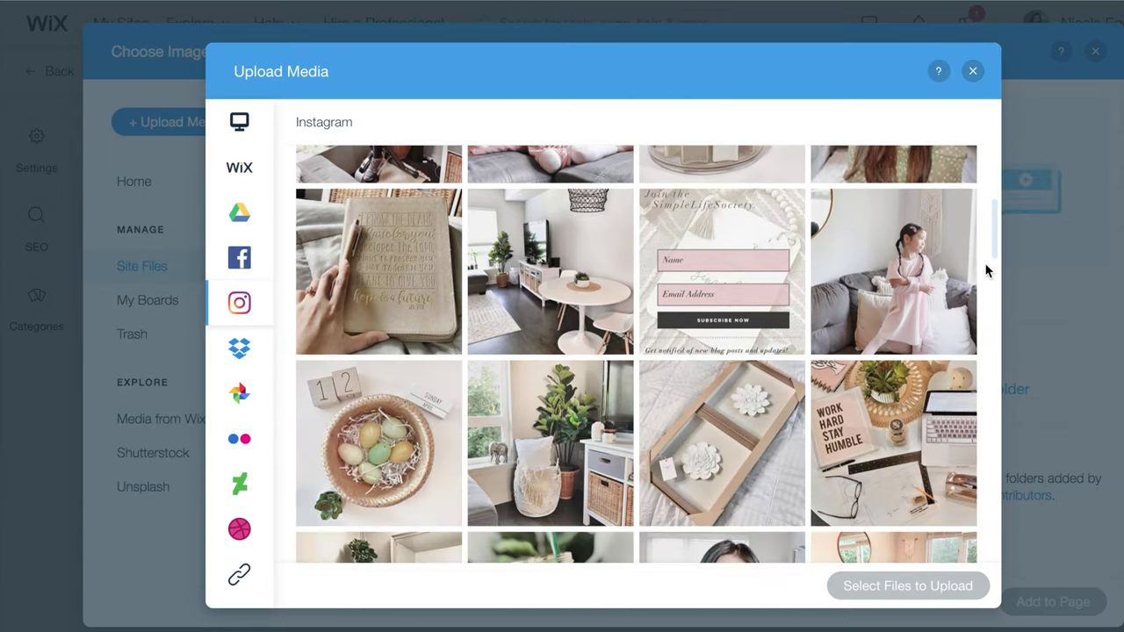
scroll(985, 273, "down", 3)
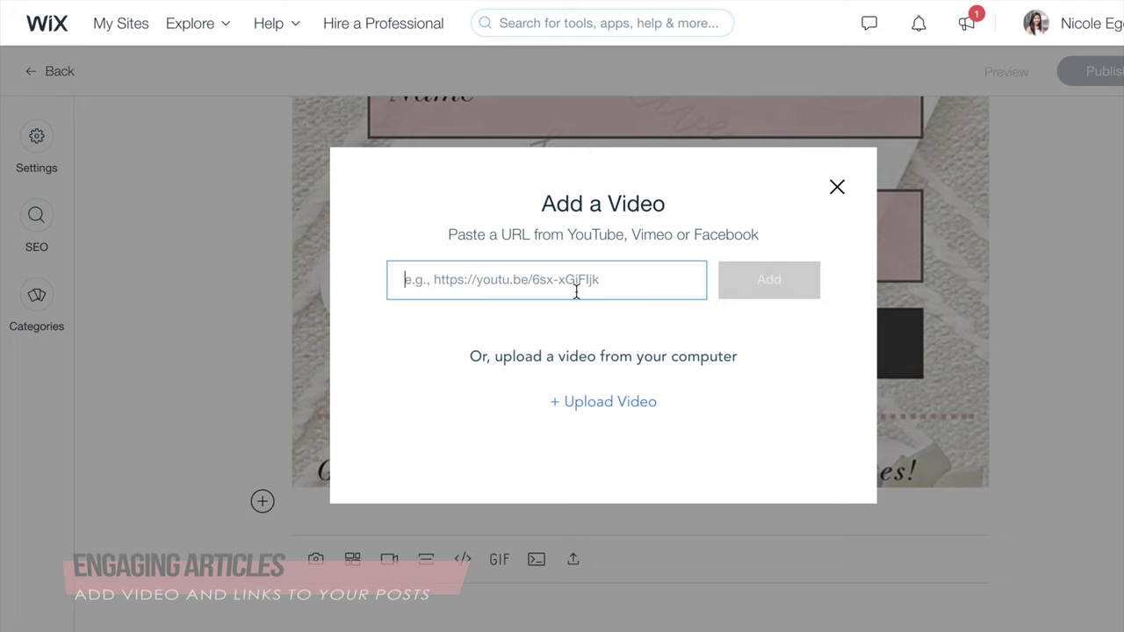
type("https://youtu.be/cZqM_klhnAU")
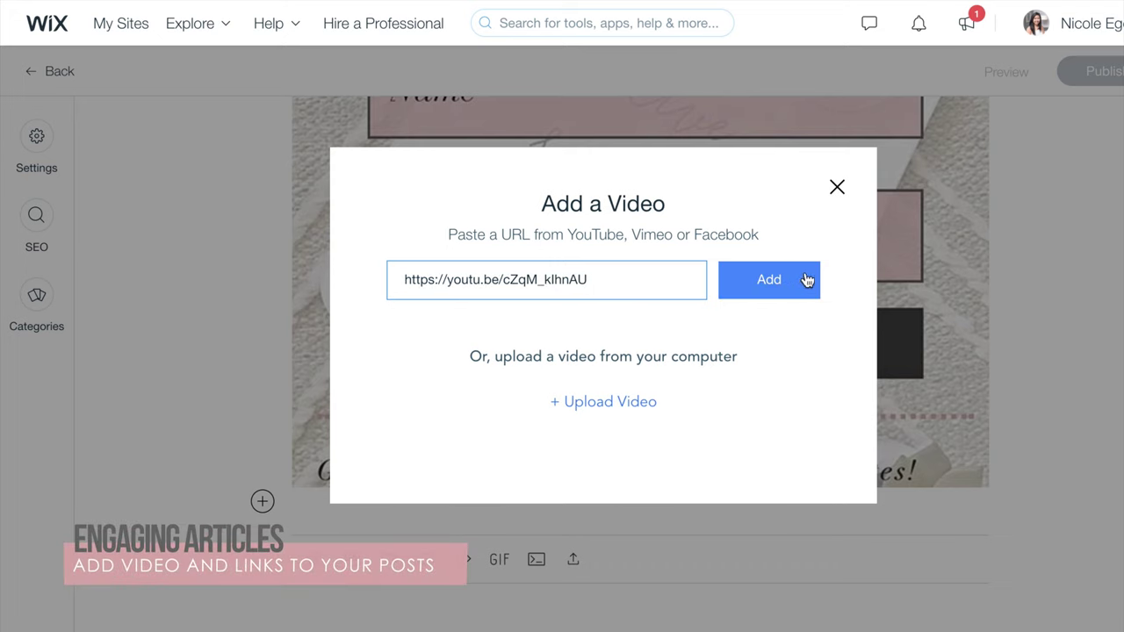
left_click(790, 283)
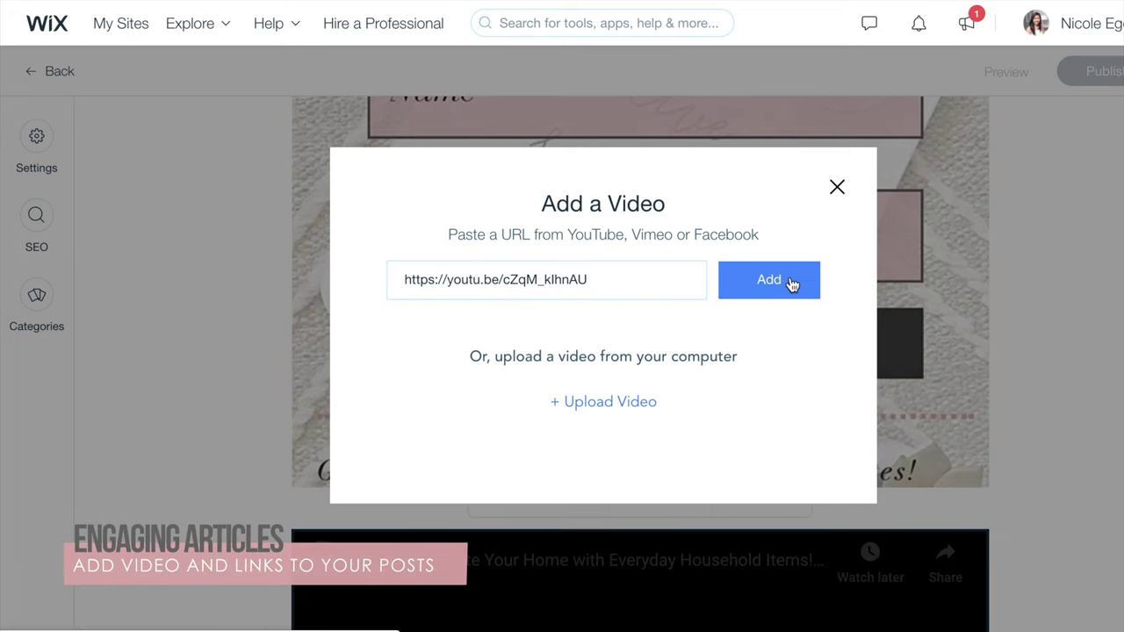
left_click(837, 188)
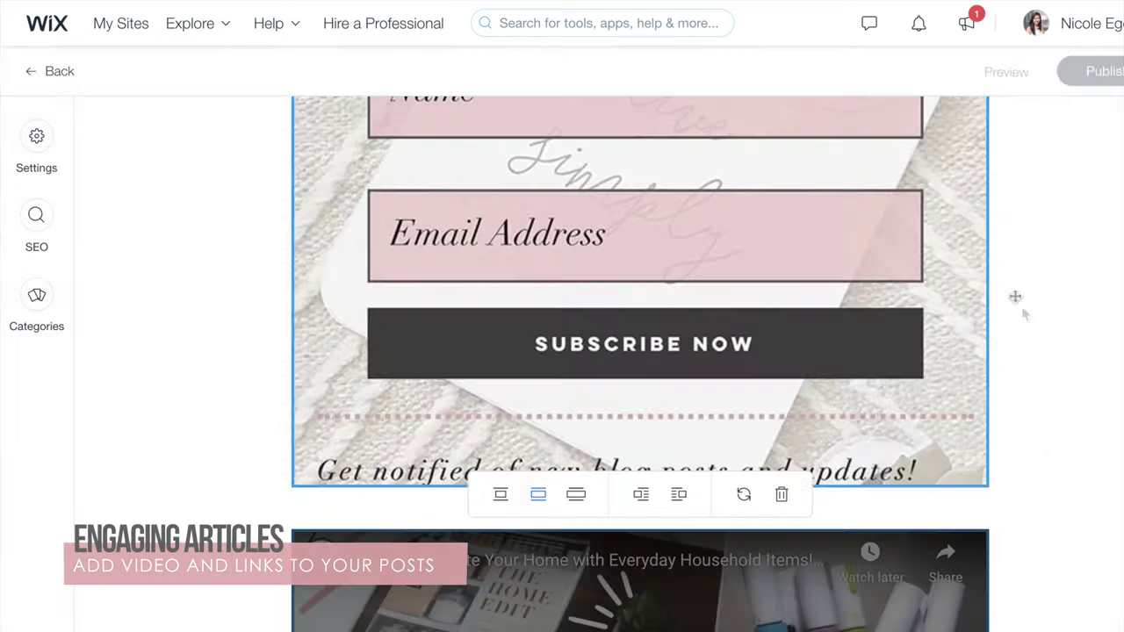
scroll(1036, 451, "down", 5)
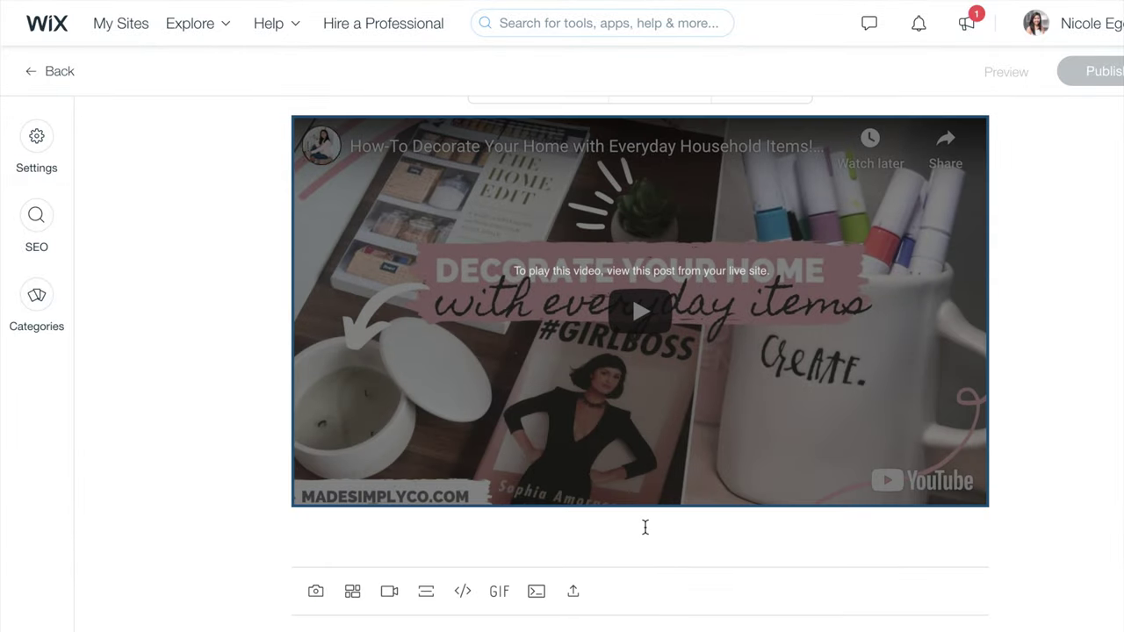
scroll(644, 527, "up", 2)
left_click_drag(858, 175, 608, 178)
left_click(960, 141)
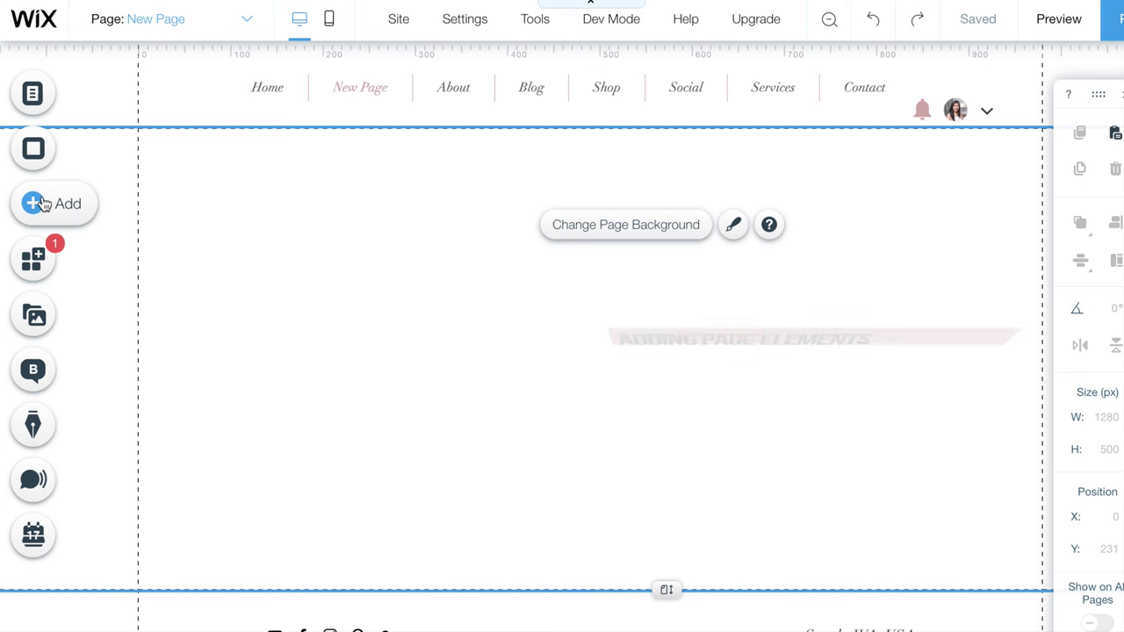
Step: Add a Heading 3 text reading "WELCOME TO MADE SIMPLY CO." to the new page
left_click(33, 203)
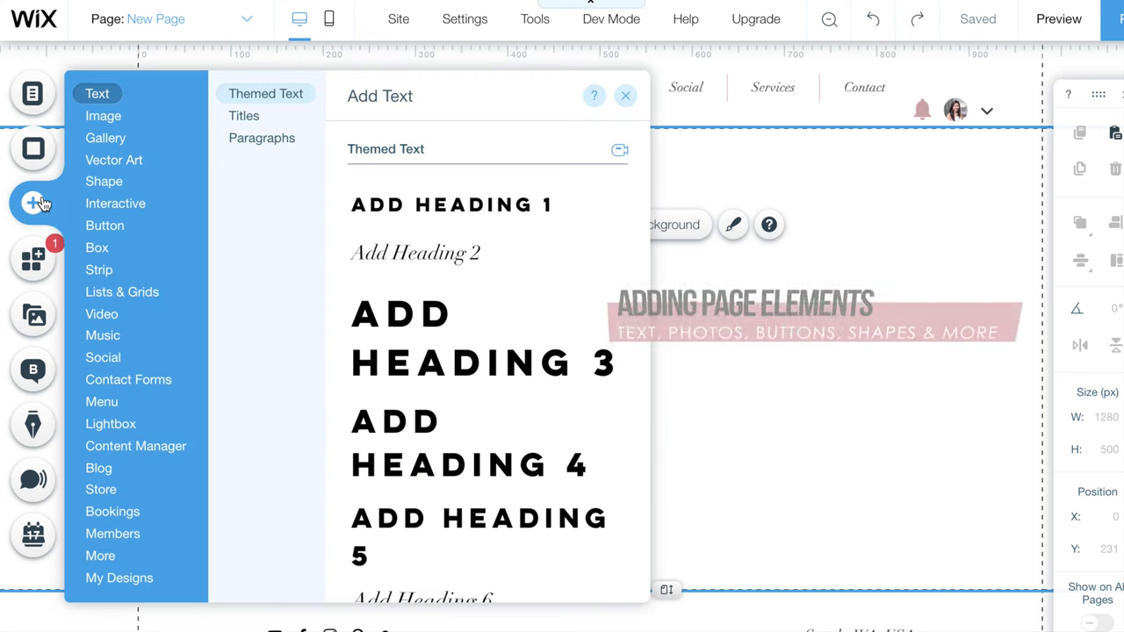
left_click(470, 374)
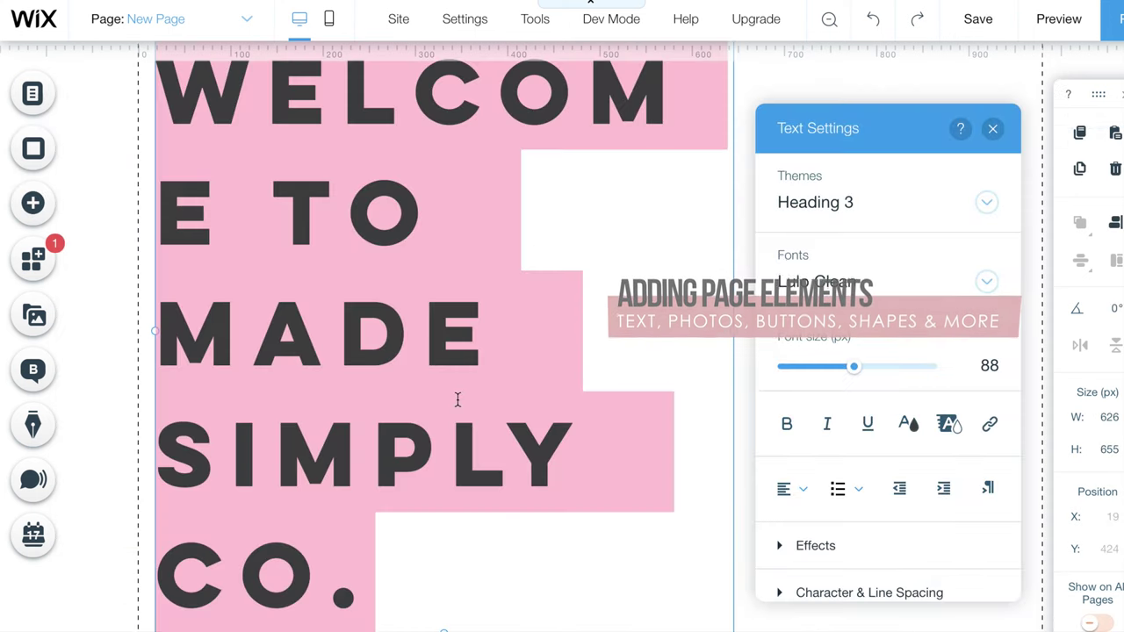
Step: Set the welcome heading's font size to 44 px and highlight its text in light pink #F3DADA
left_click_drag(853, 368, 817, 372)
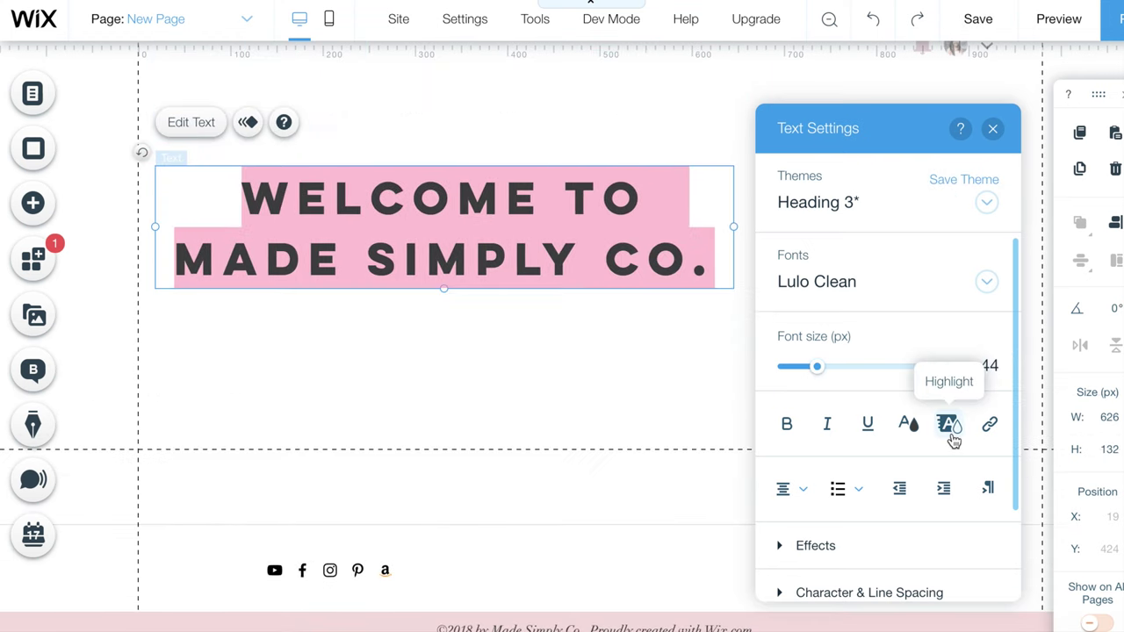
left_click(951, 432)
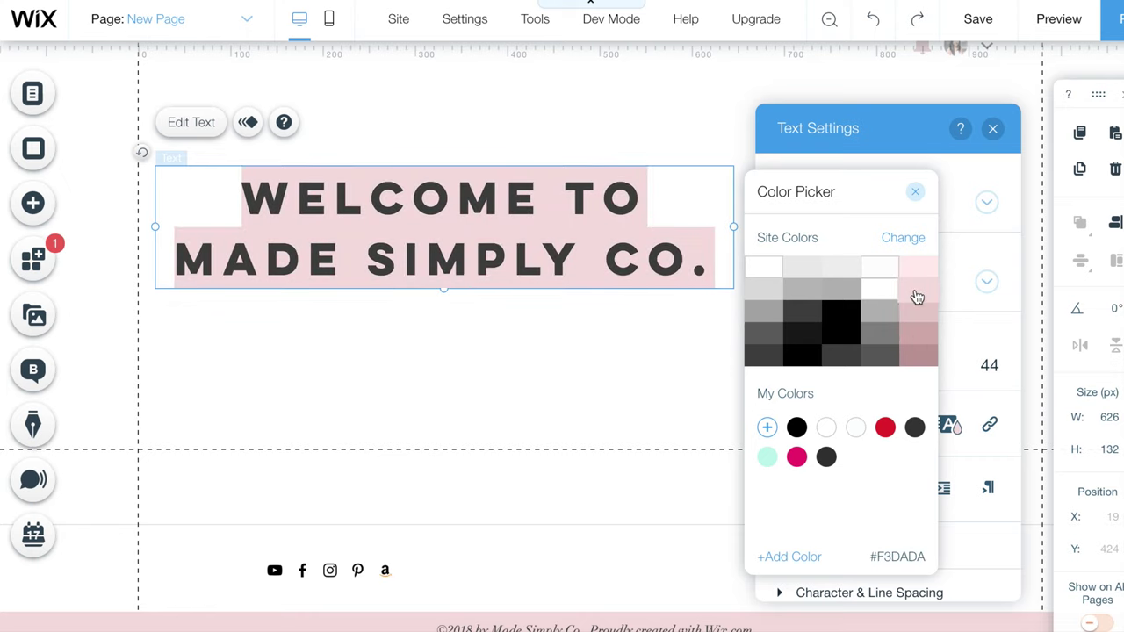
left_click(915, 193)
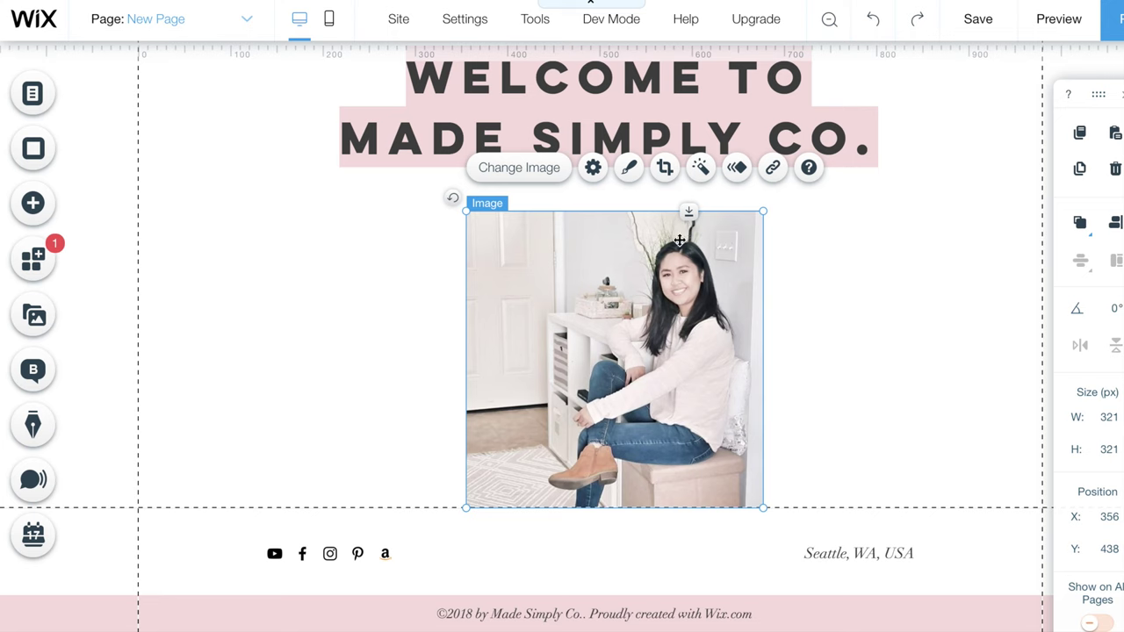
Step: Examine the settings of the photo below the welcome heading, covering behaviors, image text and resizing, and open its animation options
left_click(593, 168)
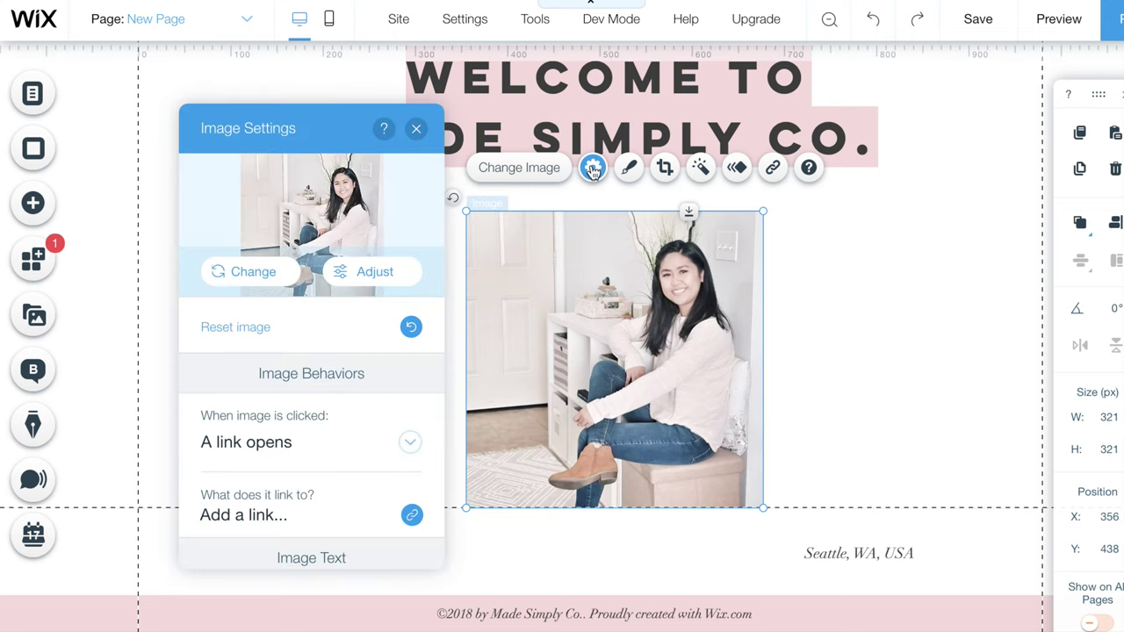
scroll(345, 427, "down", 3)
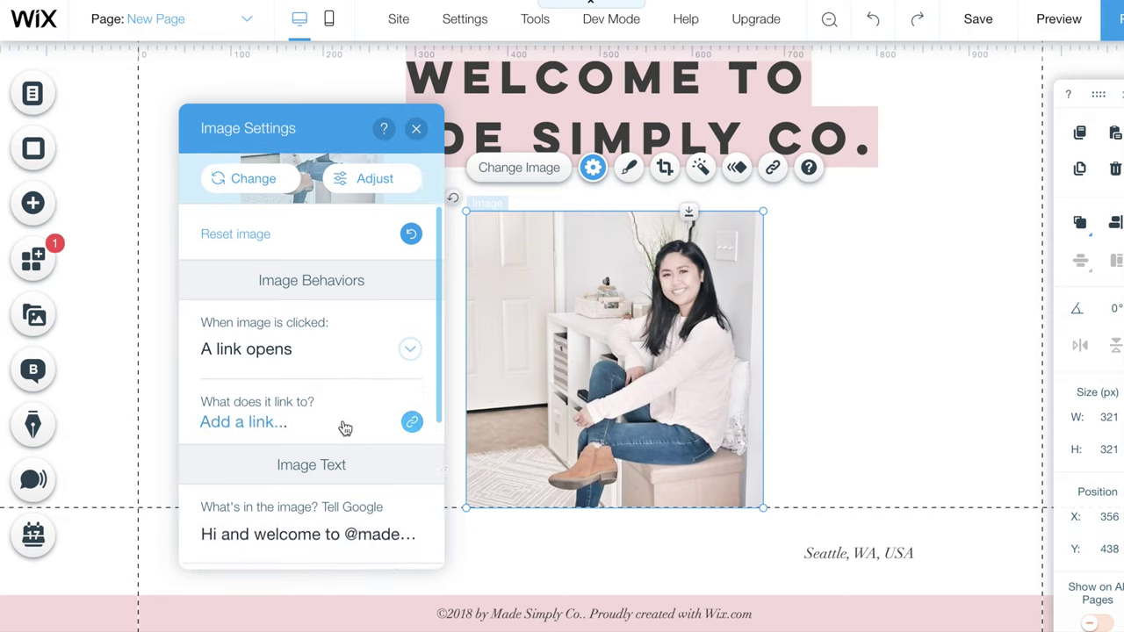
scroll(343, 427, "down", 3)
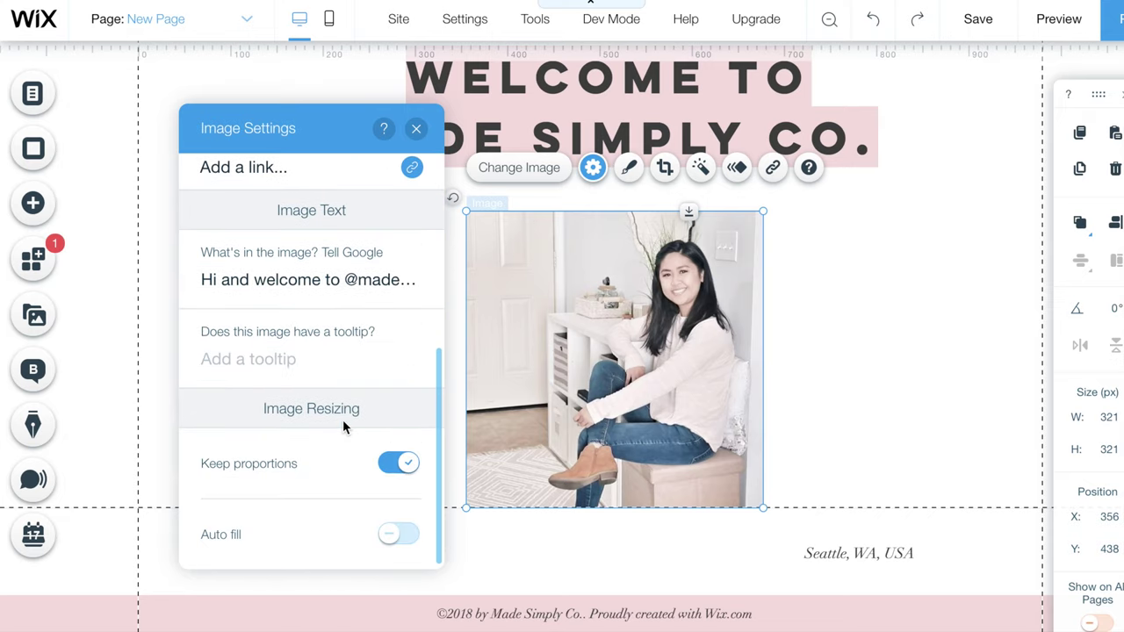
left_click(527, 334)
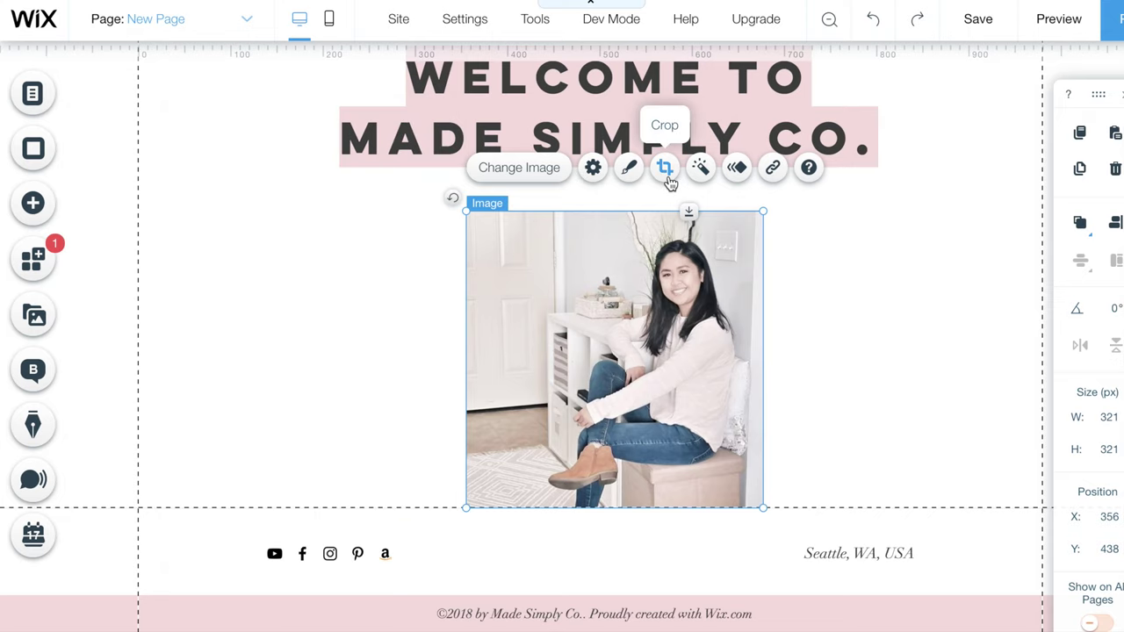
left_click(738, 180)
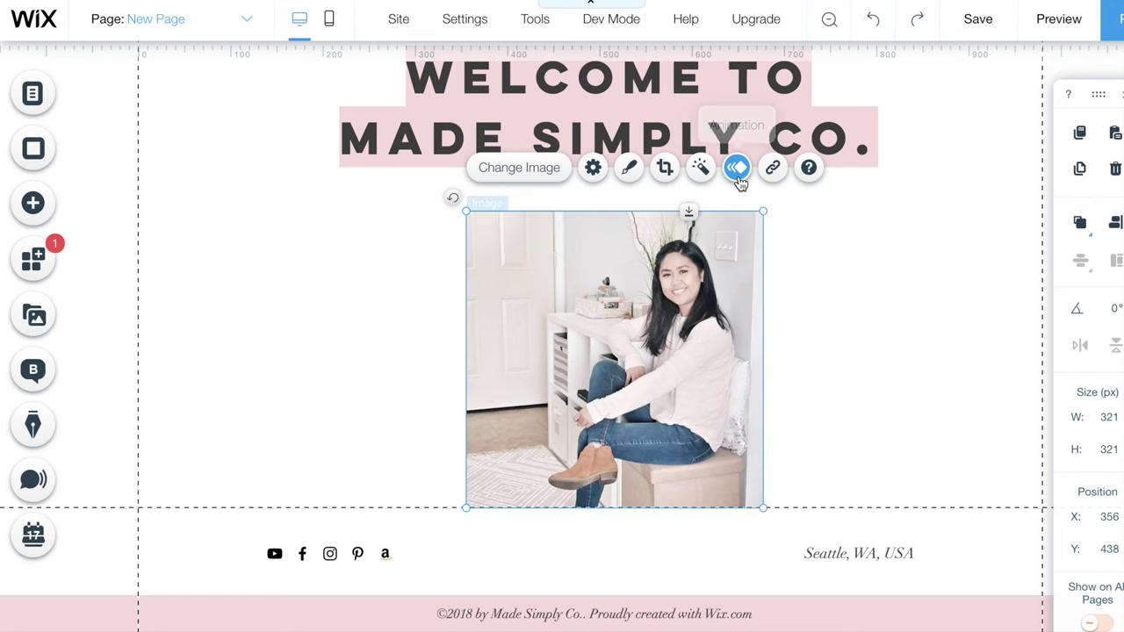
Step: Apply the Float-In animation to the photo below the welcome heading and preview the page
left_click(328, 312)
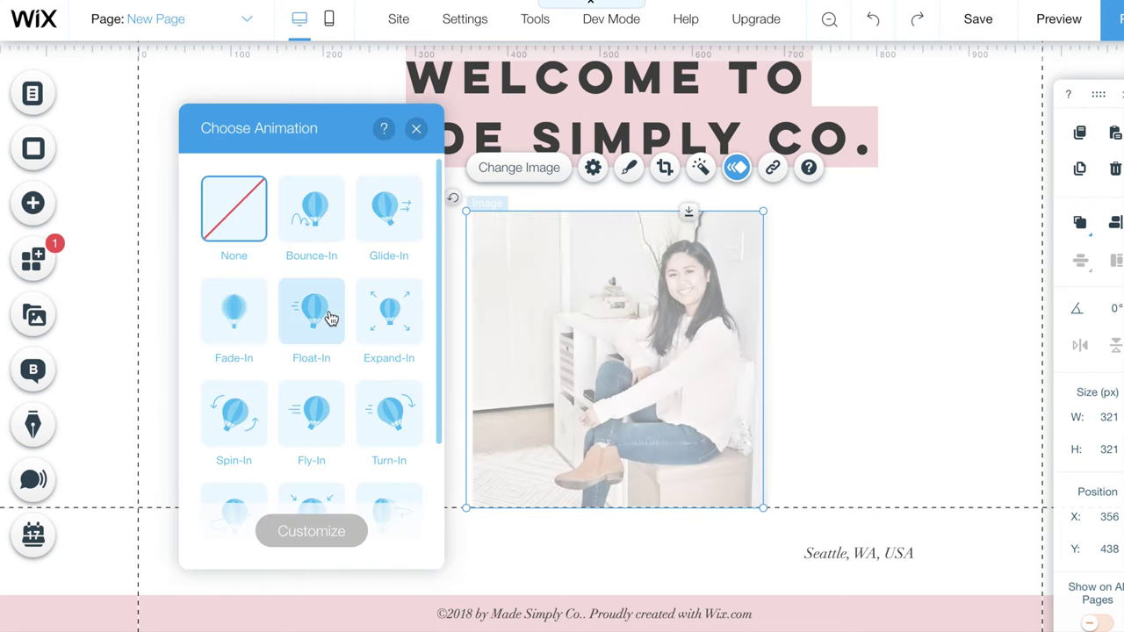
left_click(1066, 21)
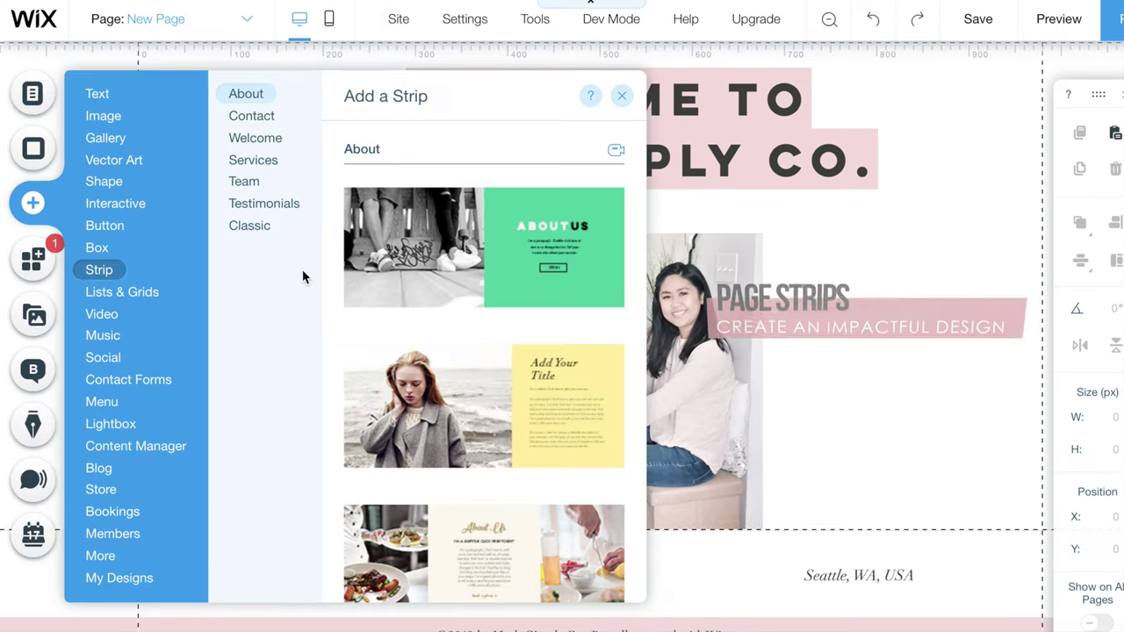
Step: Add the "Add Your Title" About strip below the photo and set its first column's background to the image IMG_9996.JPG
left_click(472, 402)
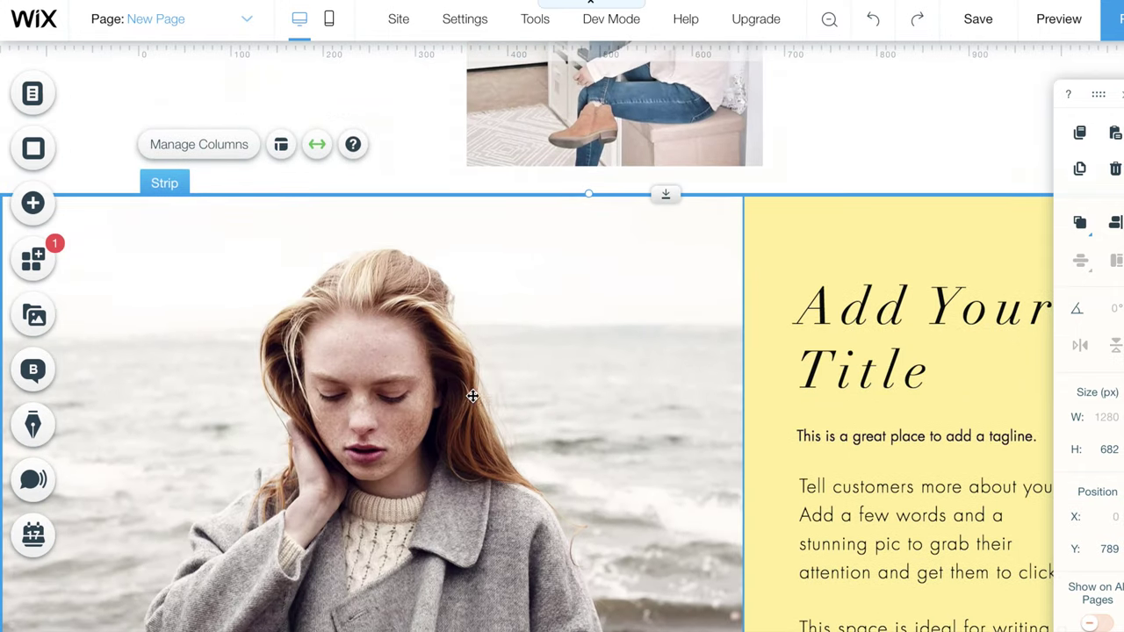
left_click(486, 260)
right_click(486, 263)
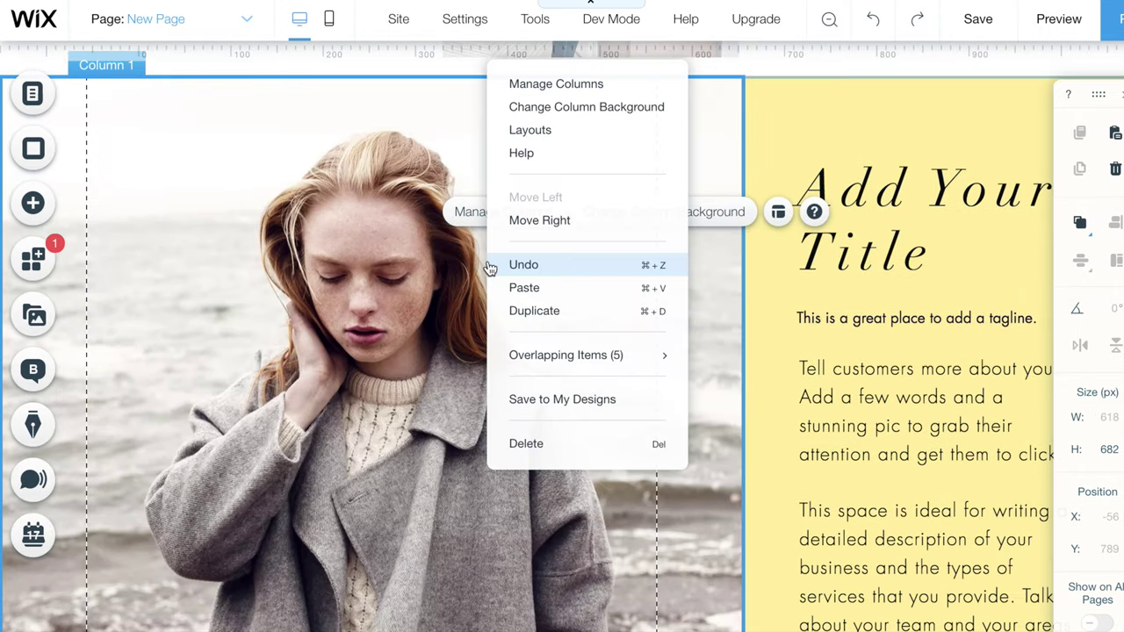
left_click(563, 108)
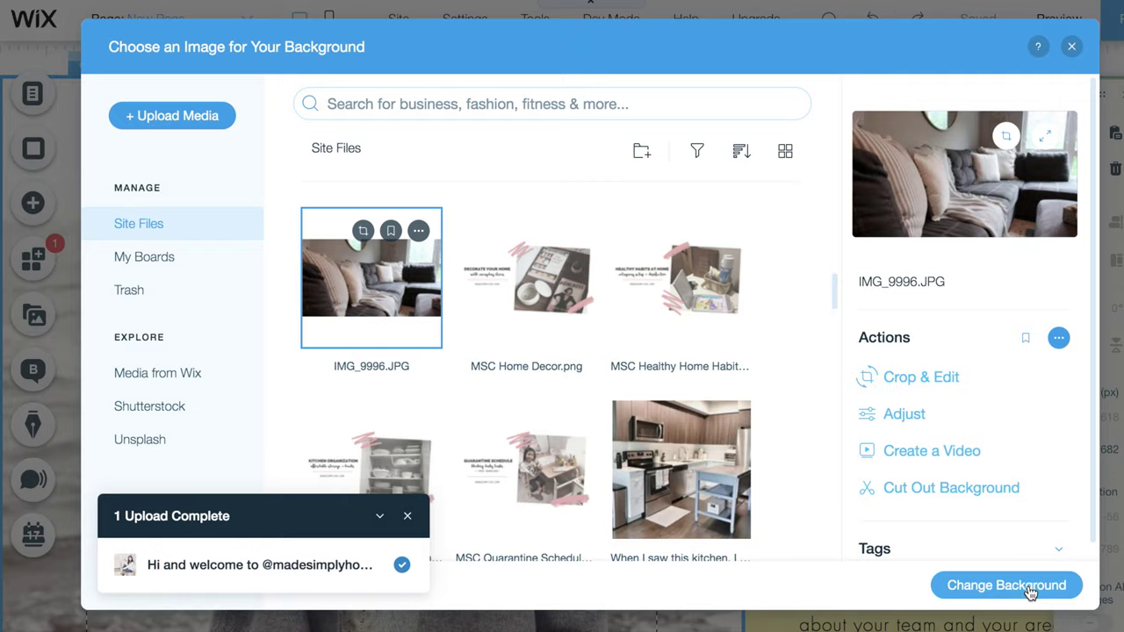
left_click(983, 590)
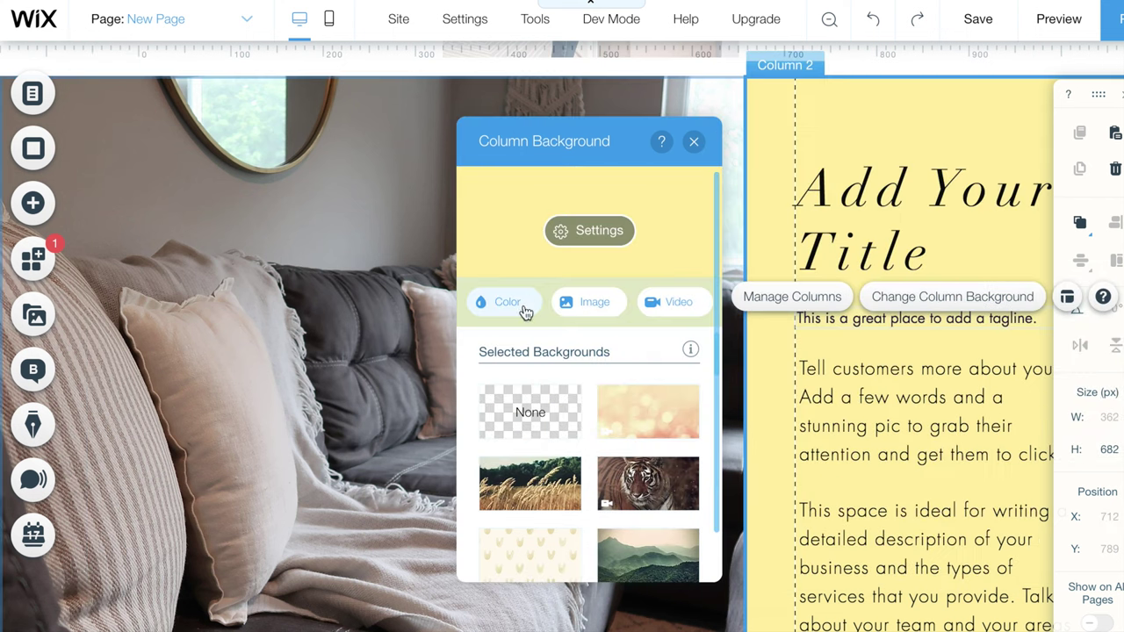
Step: Change the strip's yellow text column background to a light pink from the site colors
left_click(524, 303)
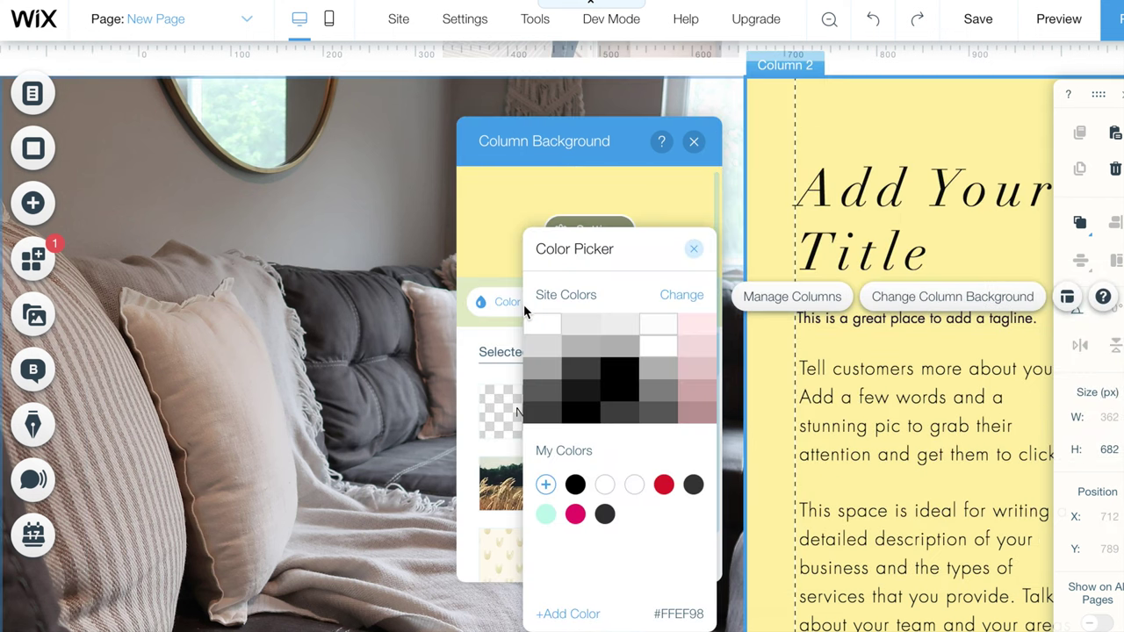
left_click(695, 365)
left_click(697, 379)
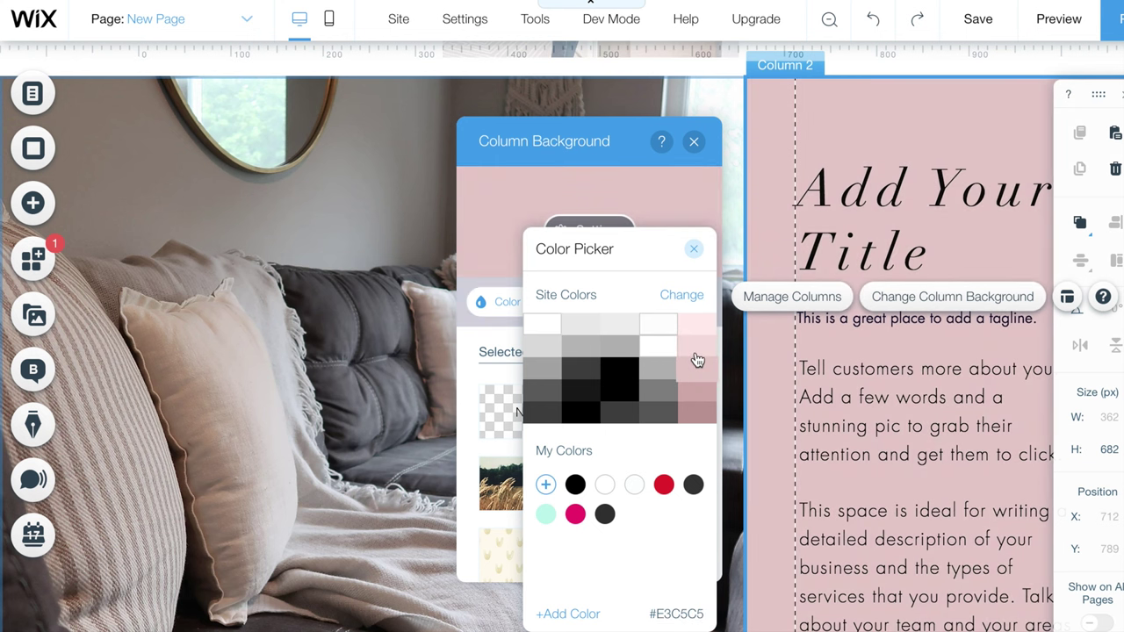
left_click(697, 360)
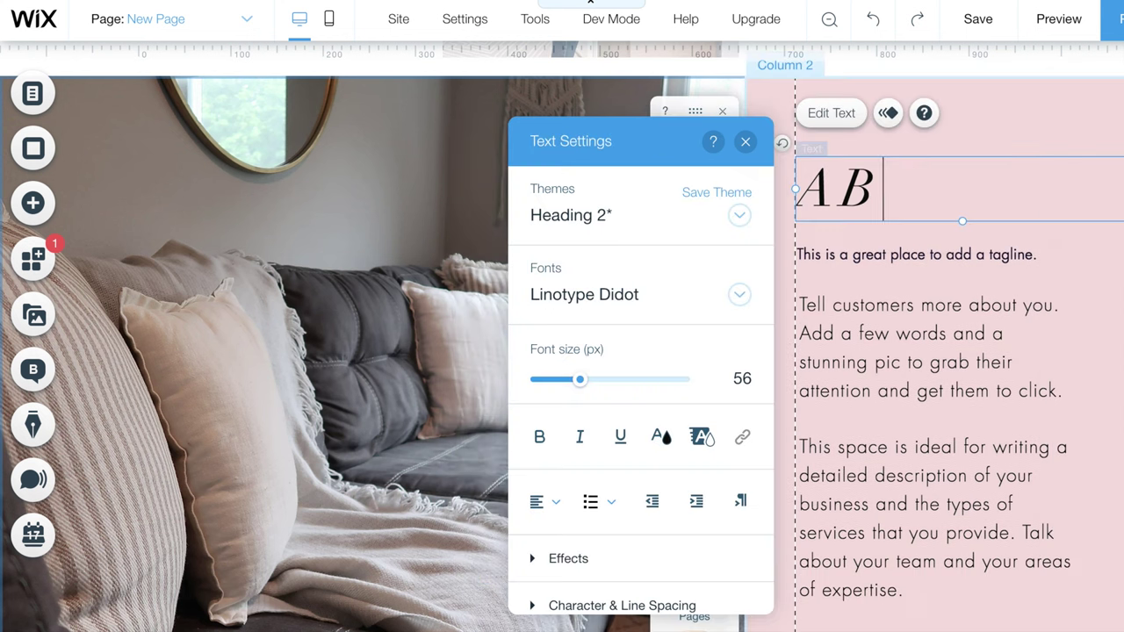
Step: Replace the strip's title with "ABOUT" and its tagline with "Simplify your everyday life!", and preview the page
type("OUT")
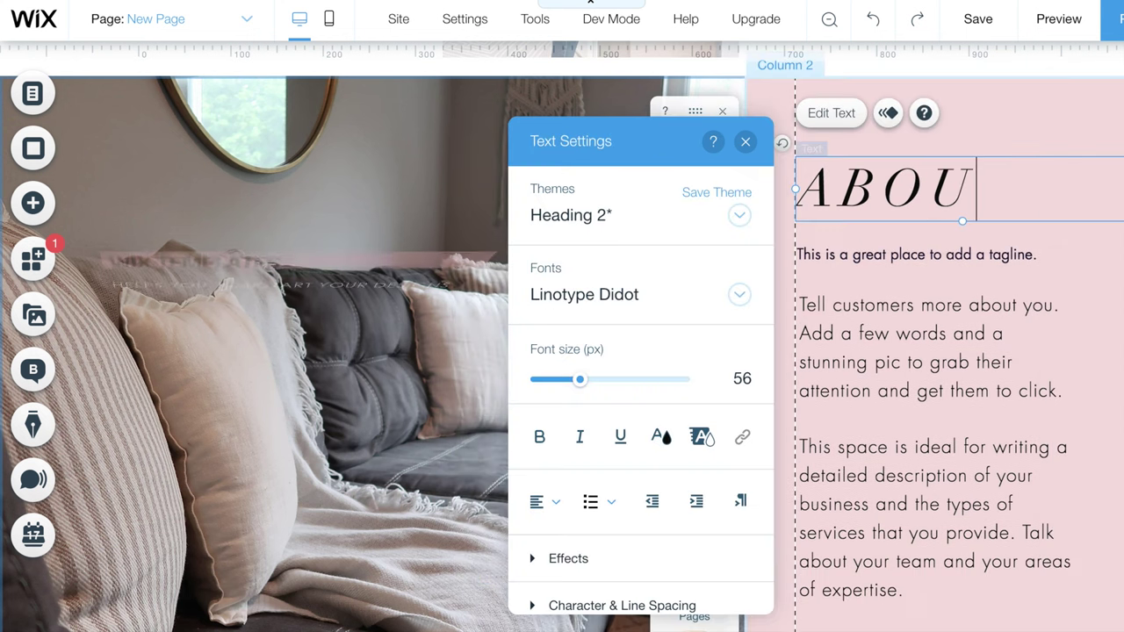
left_click(937, 254)
double_click(937, 254)
type("Simplify your every")
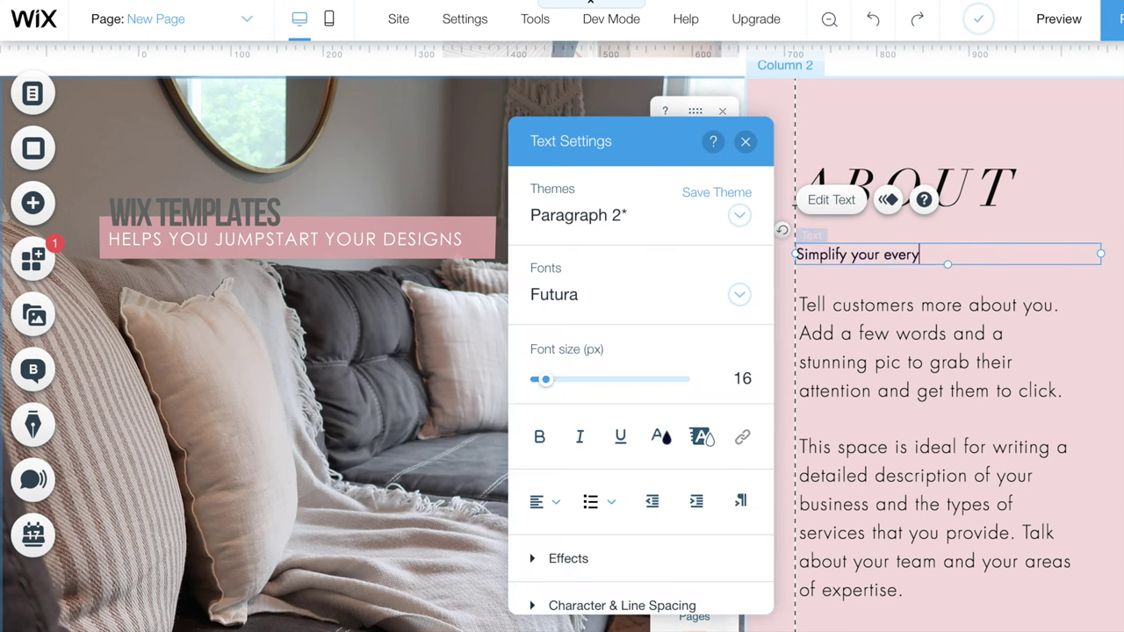
type("day life!")
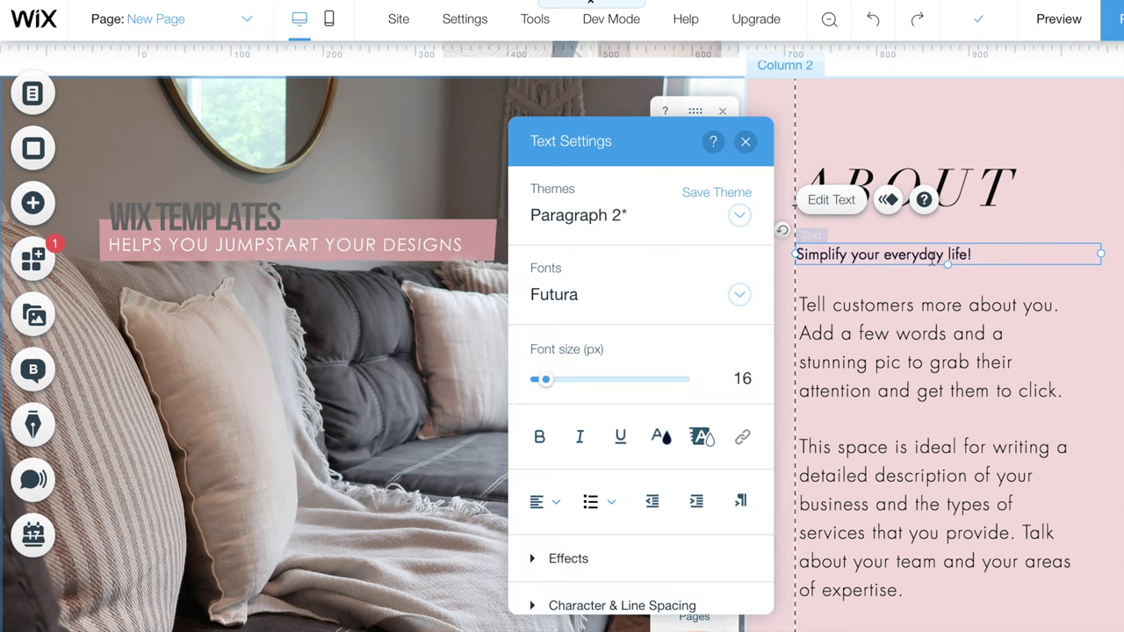
left_click(1058, 18)
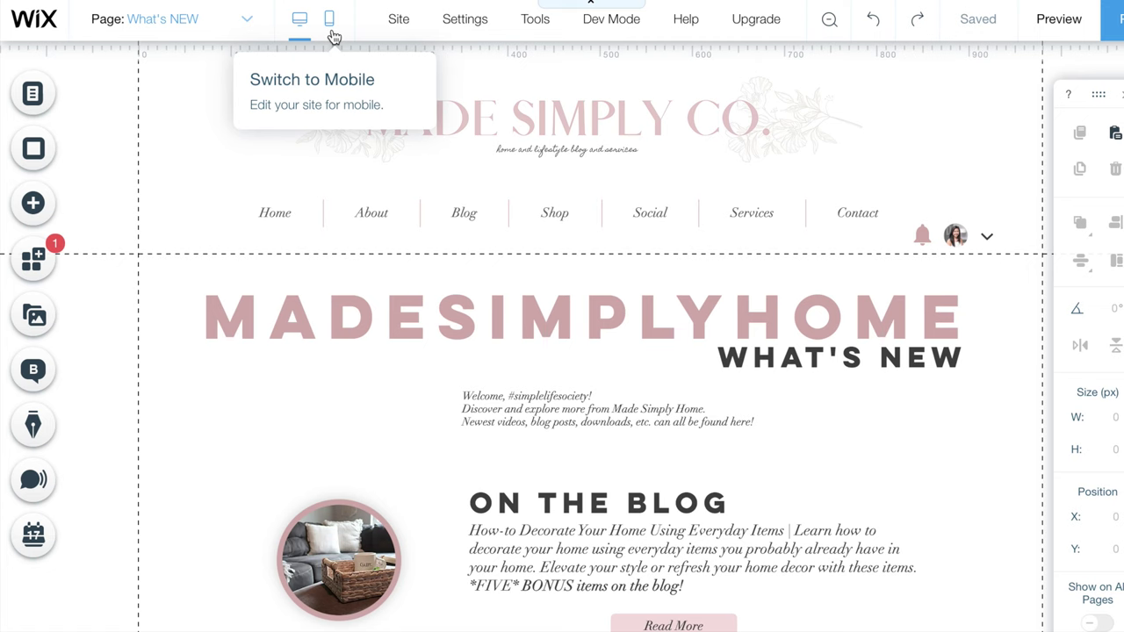
Step: Switch to the mobile version of the What's NEW page and examine its layout, the Page Layout Optimizer and the mobile tools
left_click(331, 32)
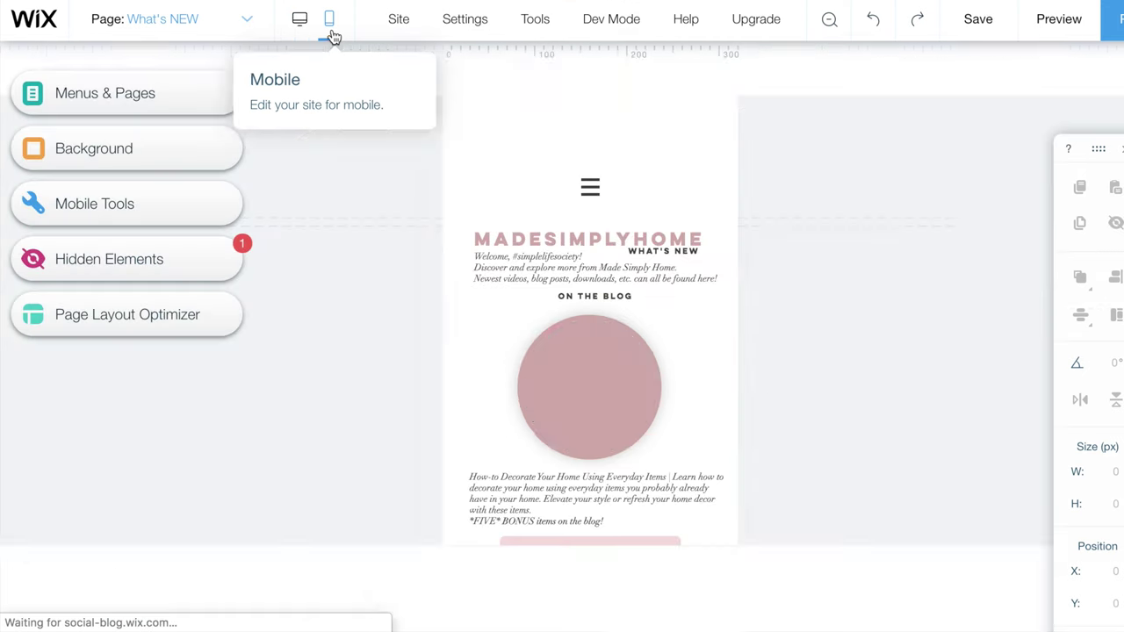
scroll(766, 353, "down", 5)
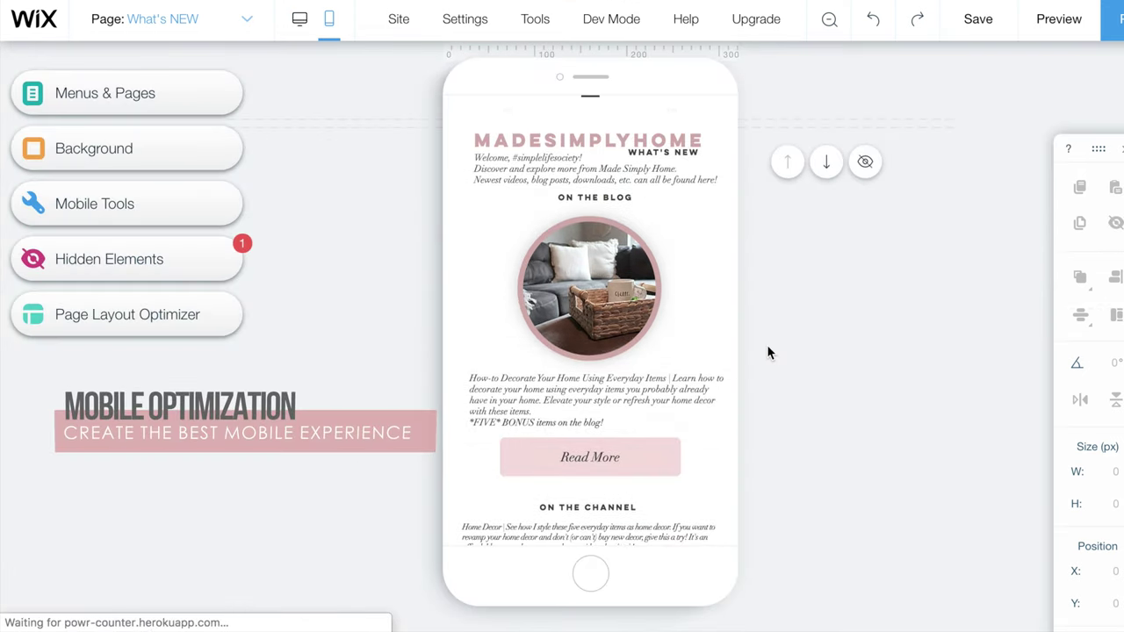
scroll(766, 353, "down", 3)
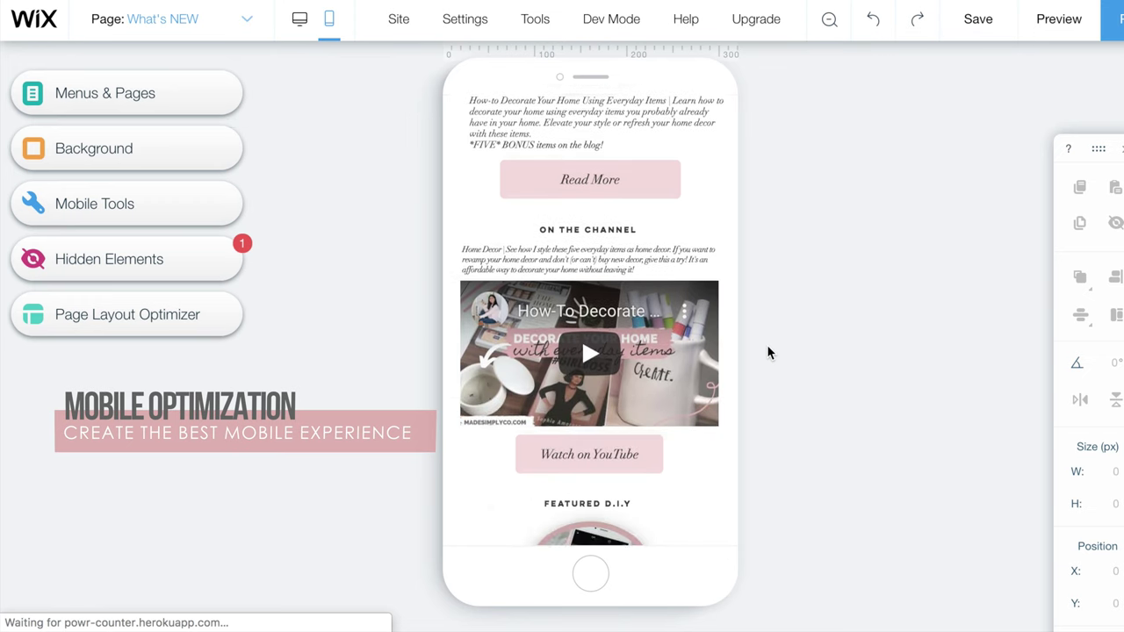
scroll(766, 353, "down", 3)
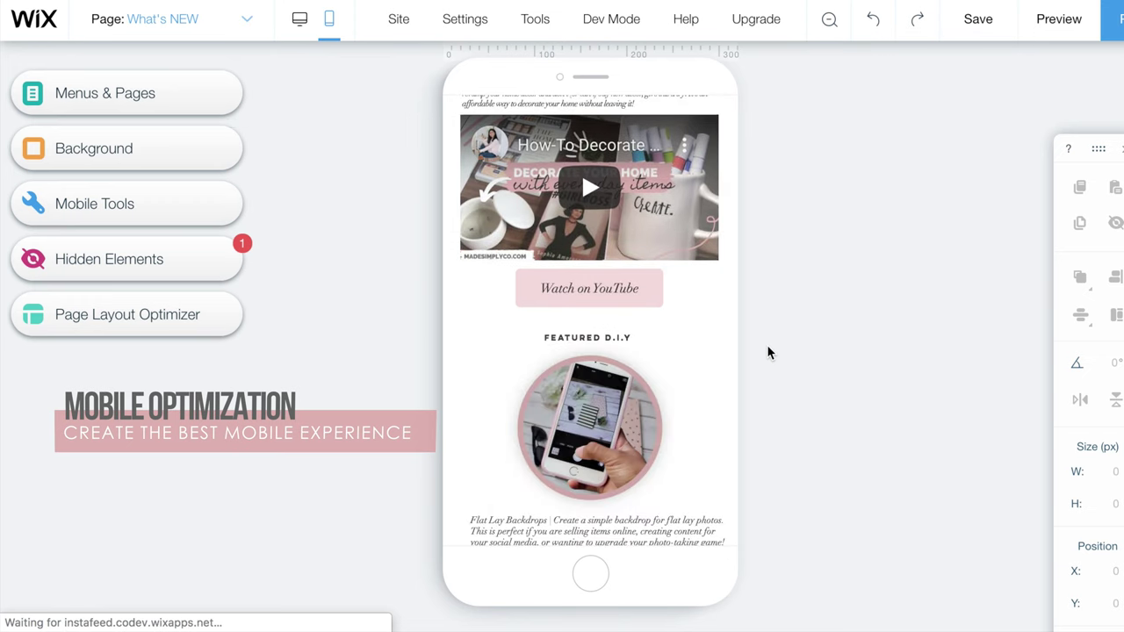
scroll(766, 353, "down", 3)
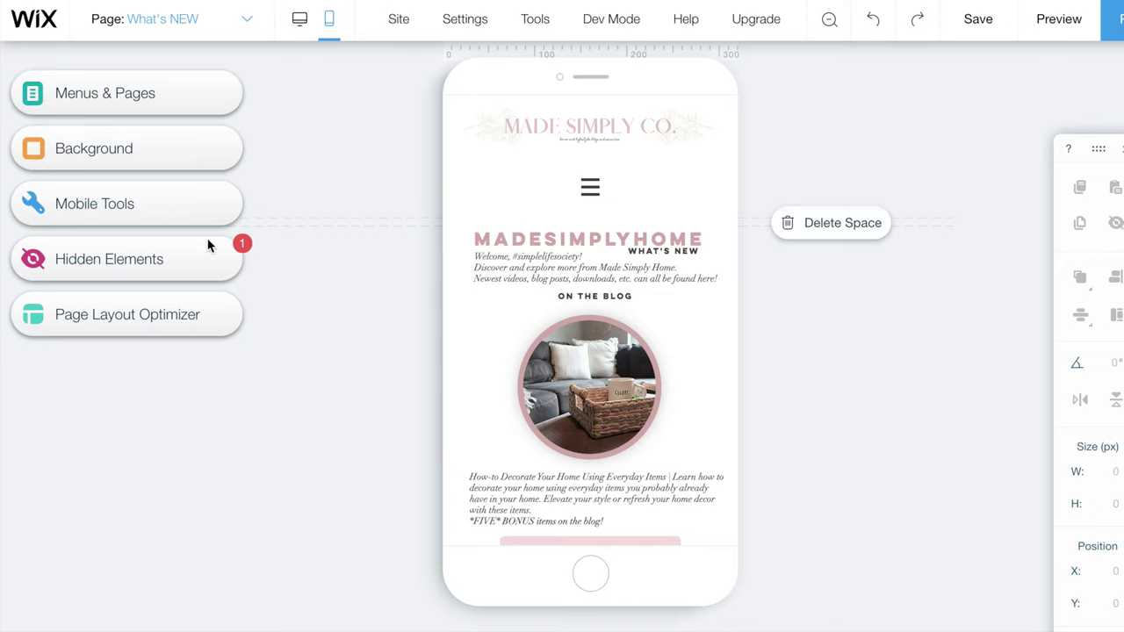
left_click(214, 324)
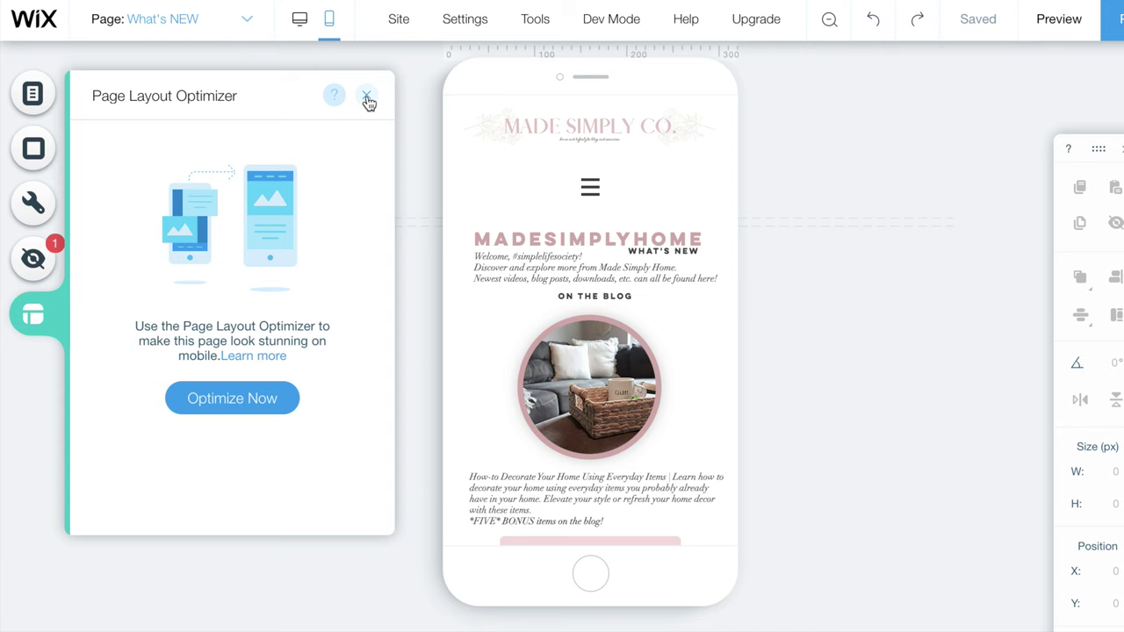
left_click(35, 207)
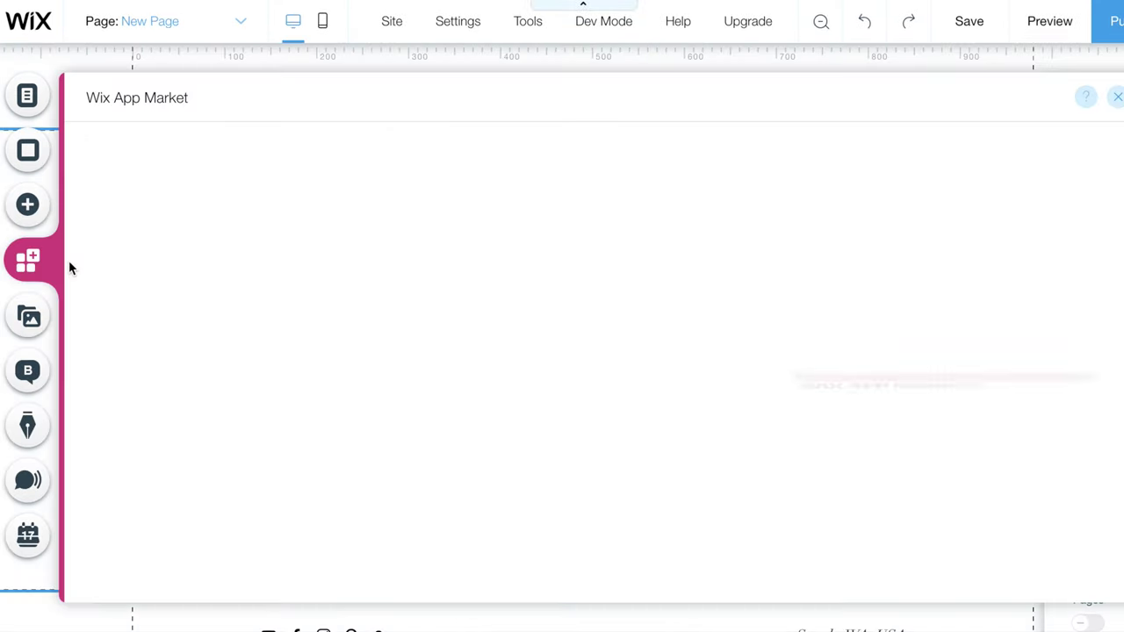
Step: Browse the Wix Business Solutions and Popular This Month categories in the Wix App Market
left_click(201, 367)
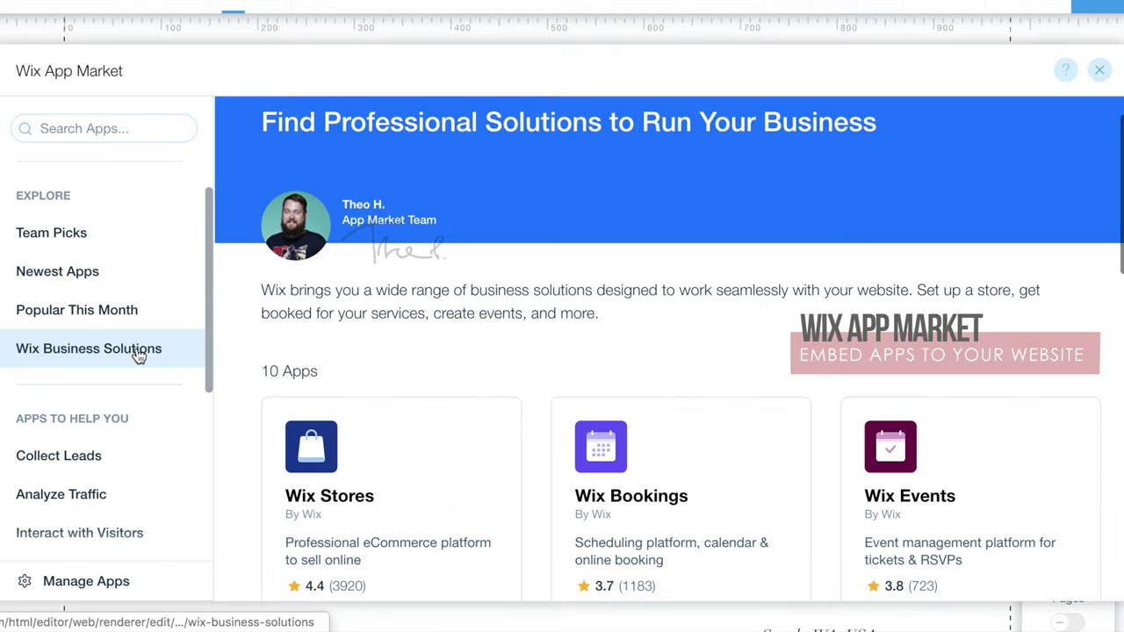
scroll(241, 484, "down", 3)
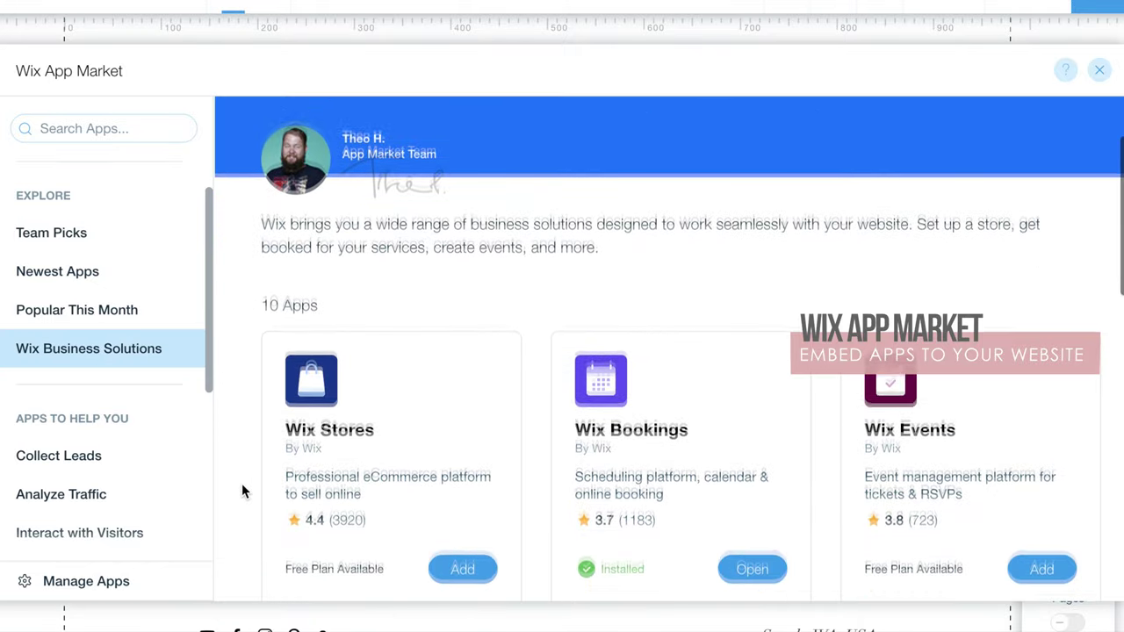
scroll(243, 492, "down", 2)
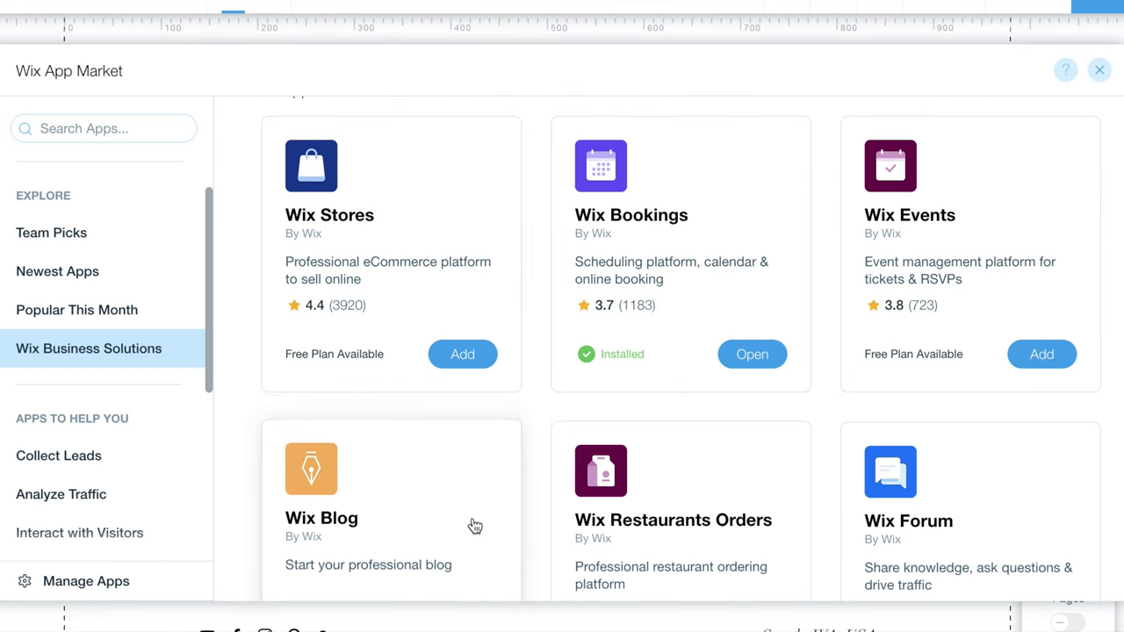
scroll(965, 519, "down", 4)
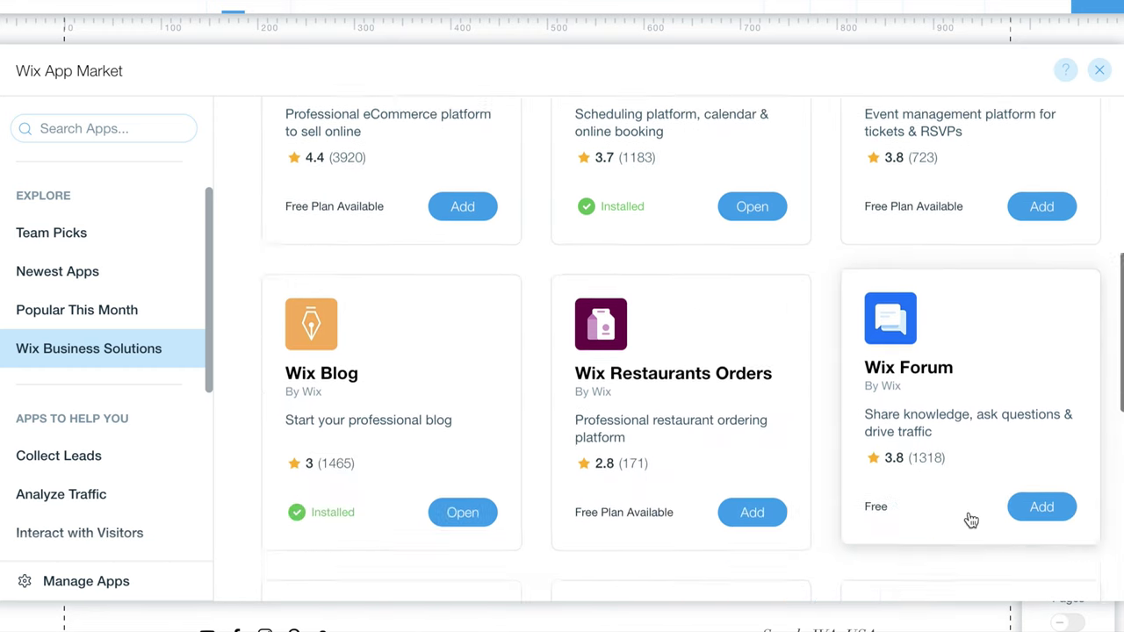
left_click(166, 314)
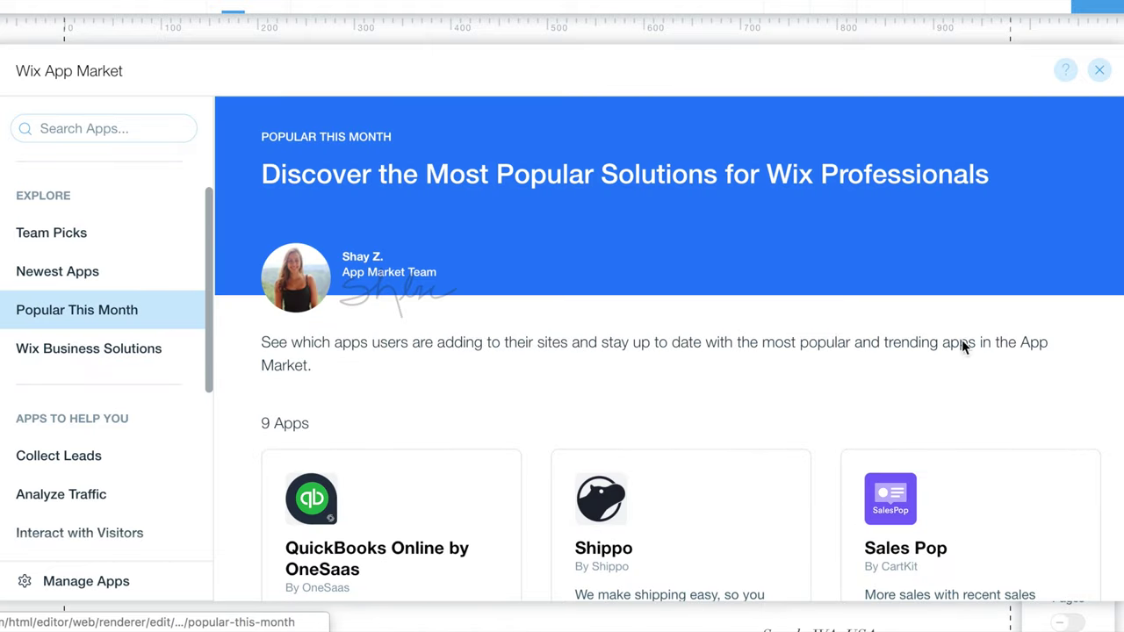
scroll(1092, 380, "down", 3)
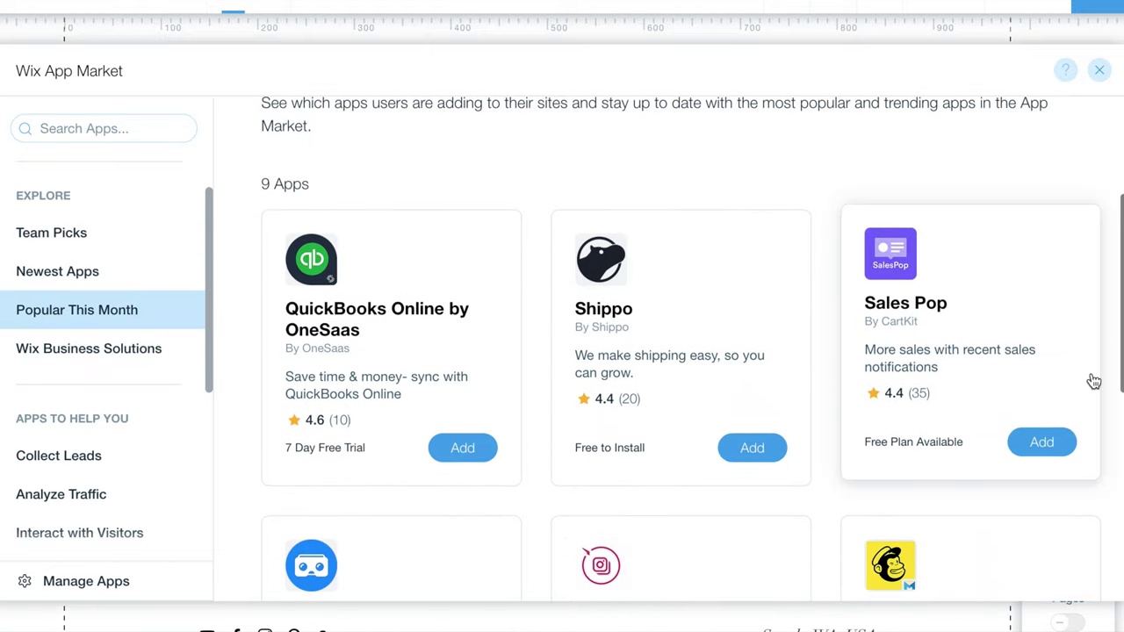
Step: Search the App Market for "social media" apps
left_click(138, 128)
type("soc")
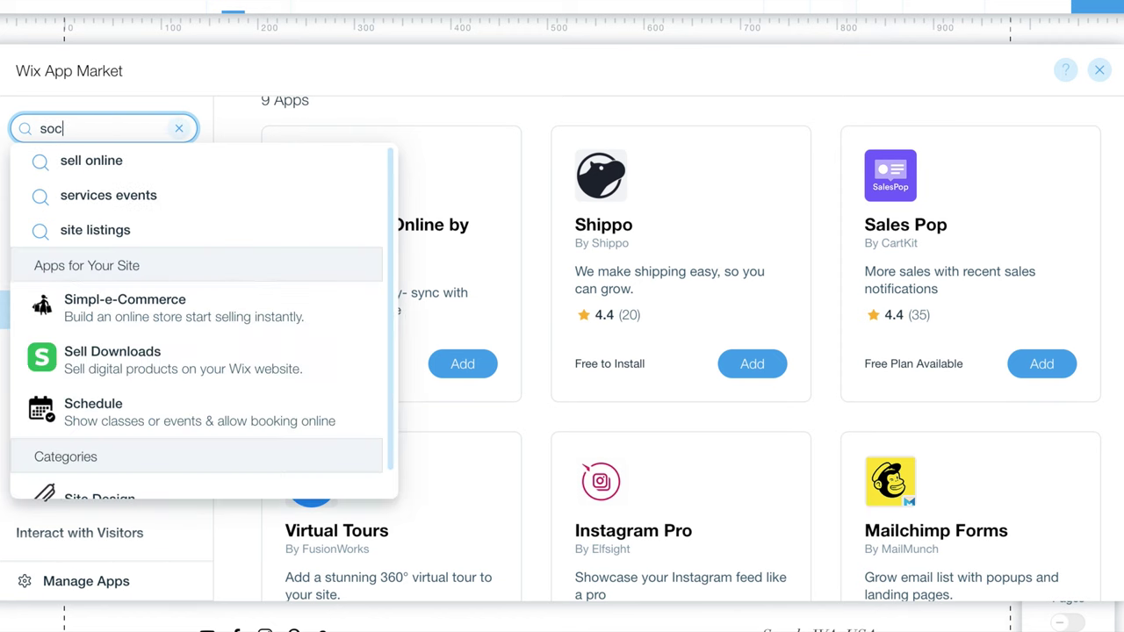
type("ial media")
key("Return")
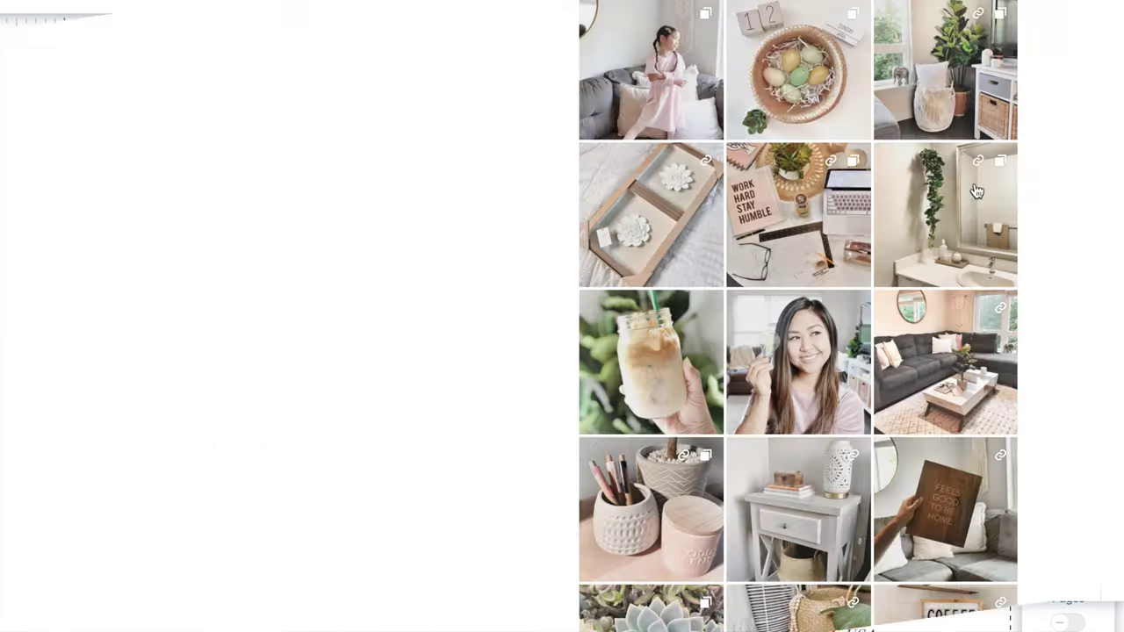
Step: Open a photo in the Instagram gallery and page through the posts with their shop links
left_click(974, 190)
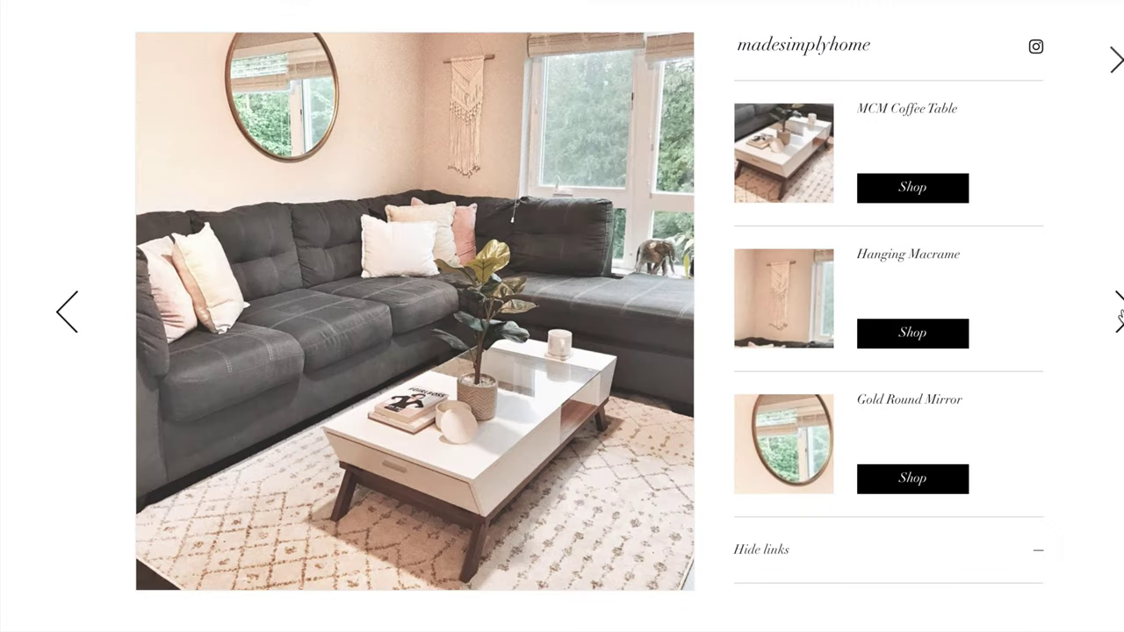
left_click(1119, 312)
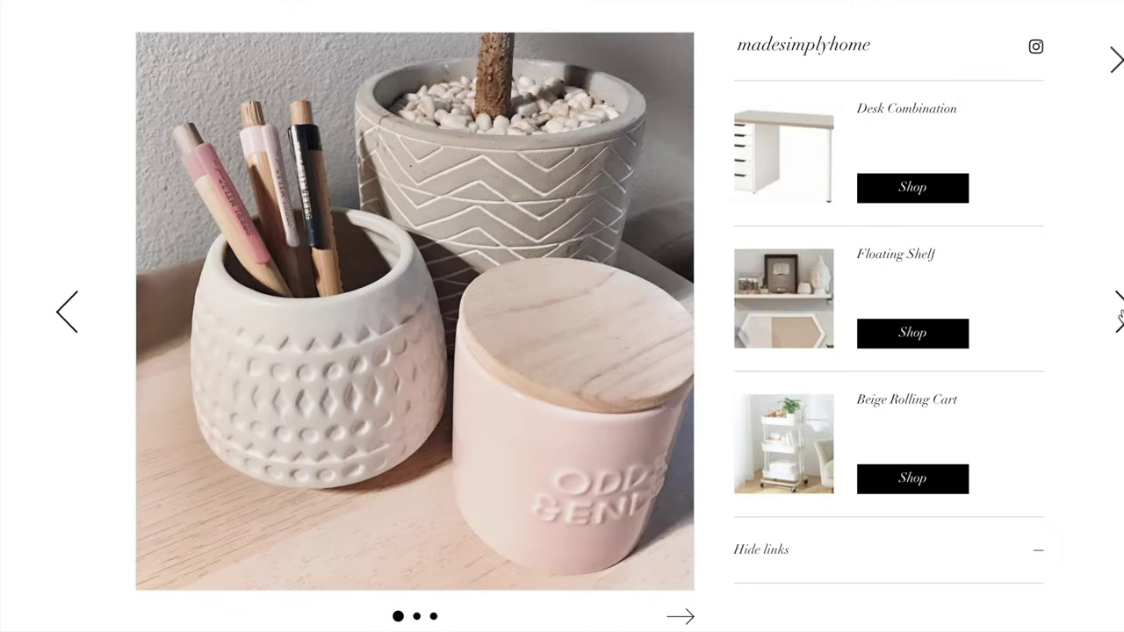
left_click(1119, 312)
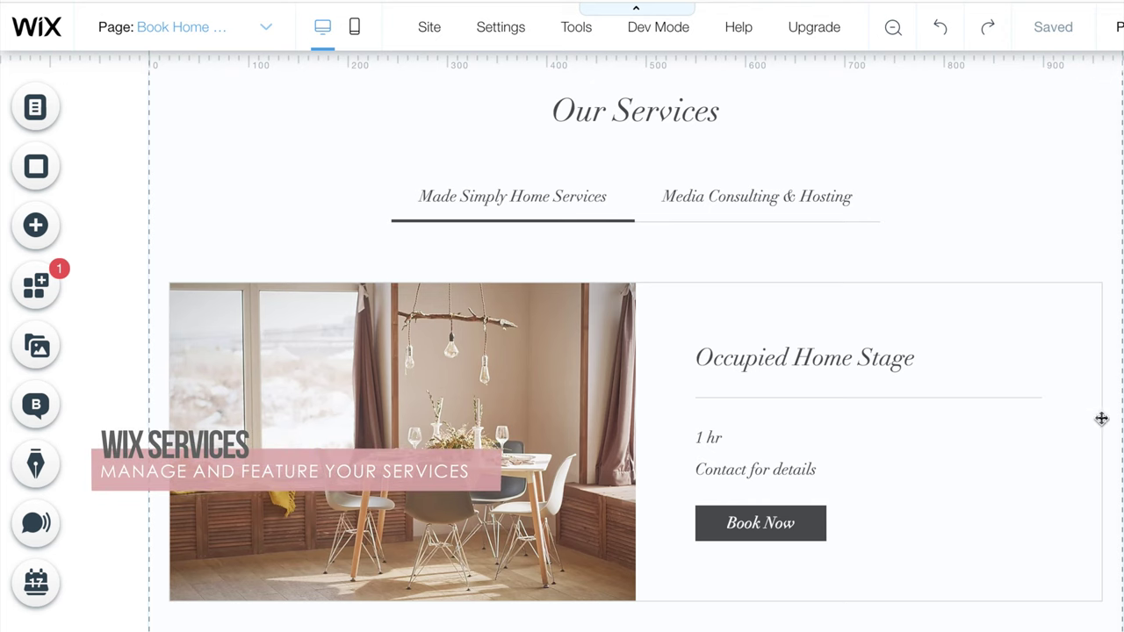
Step: Review the services list on the booking page and change the Book Online layout to Overlapping
scroll(1115, 424, "down", 5)
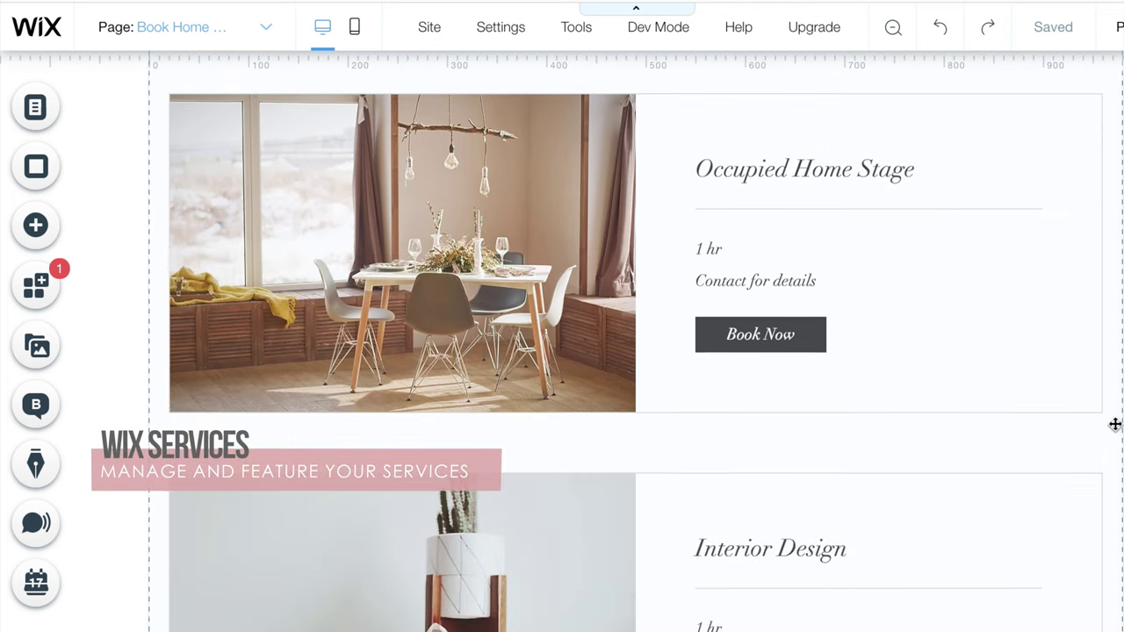
scroll(1115, 424, "down", 1)
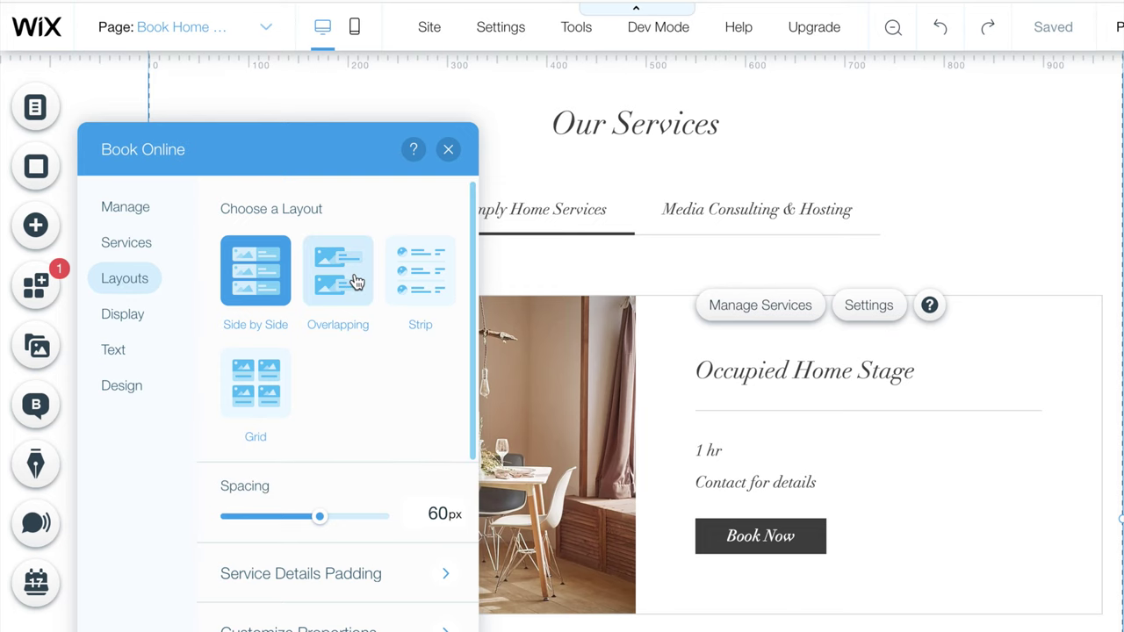
left_click(355, 279)
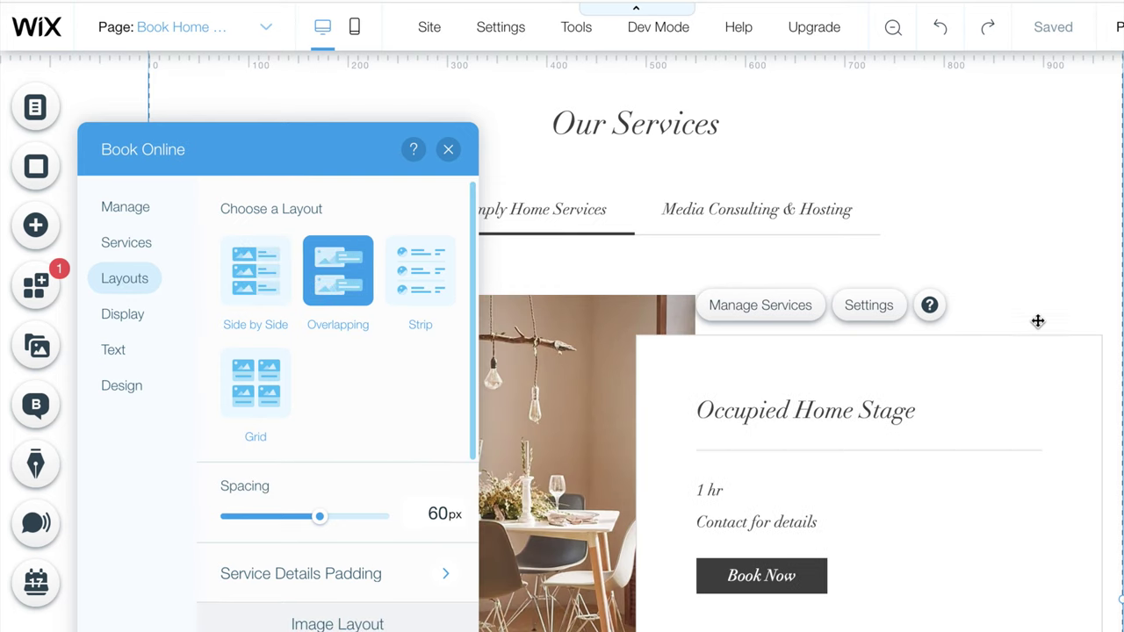
scroll(1037, 321, "down", 2)
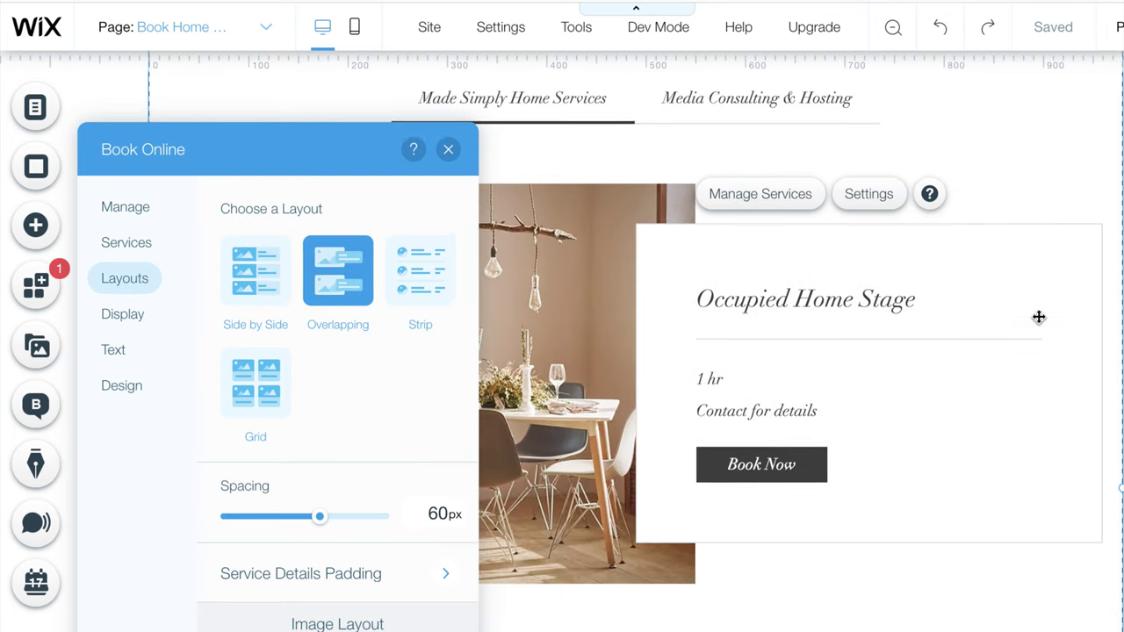
Step: Open the selection of services displayed on the page in the Book Online settings
scroll(1038, 317, "down", 2)
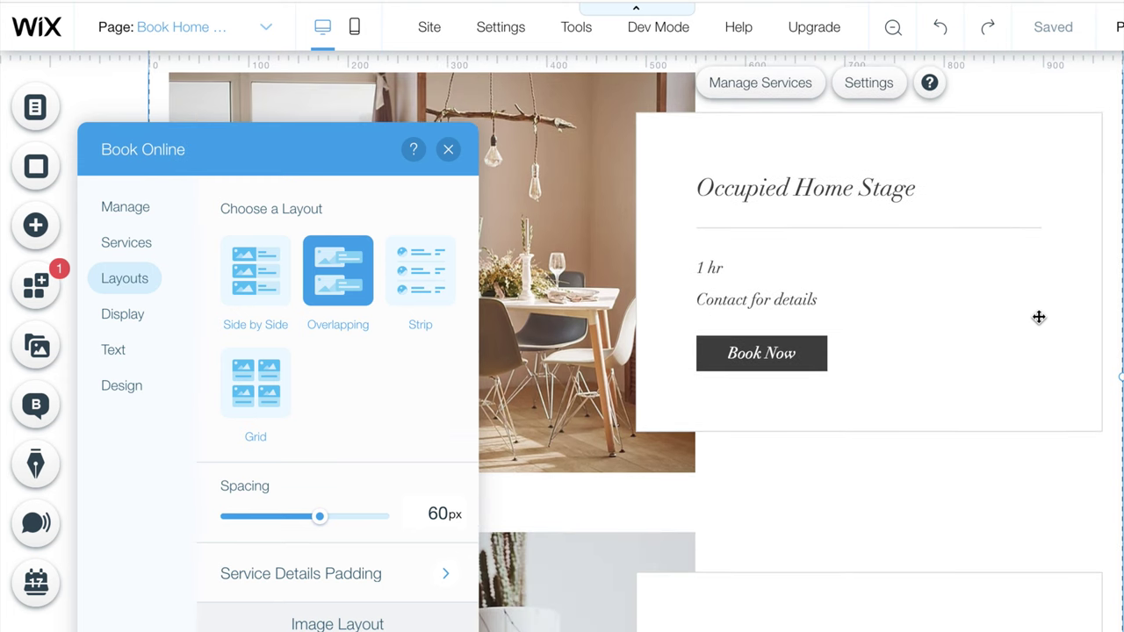
left_click(137, 247)
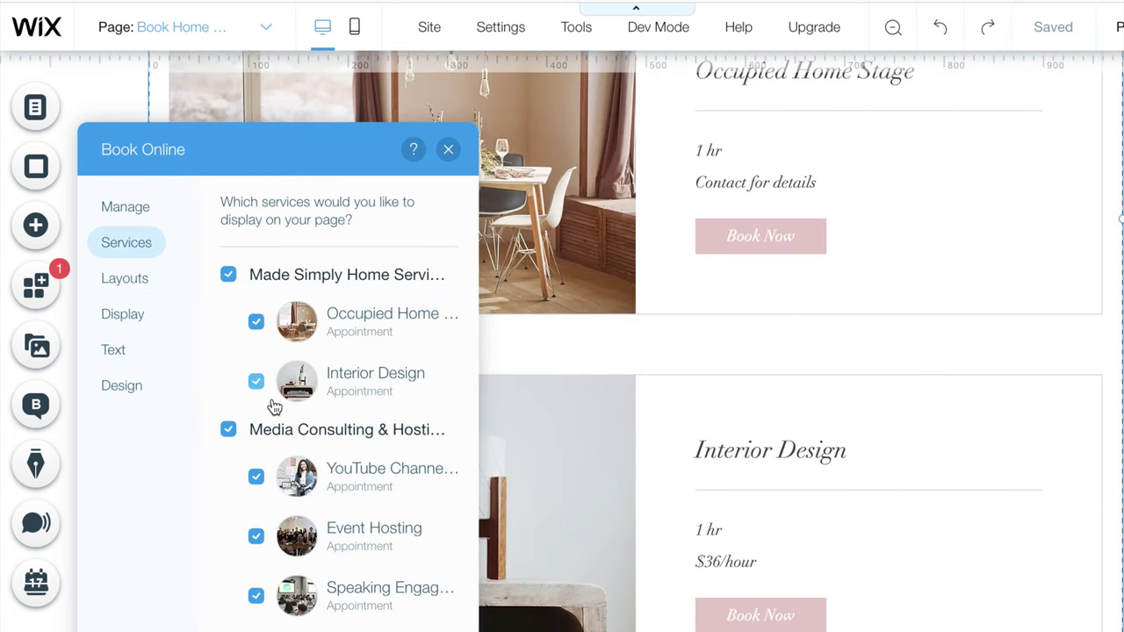
Step: Look through the Media Consulting & Hosting and the Made Simply Home Services categories on the previewed booking page
left_click(745, 176)
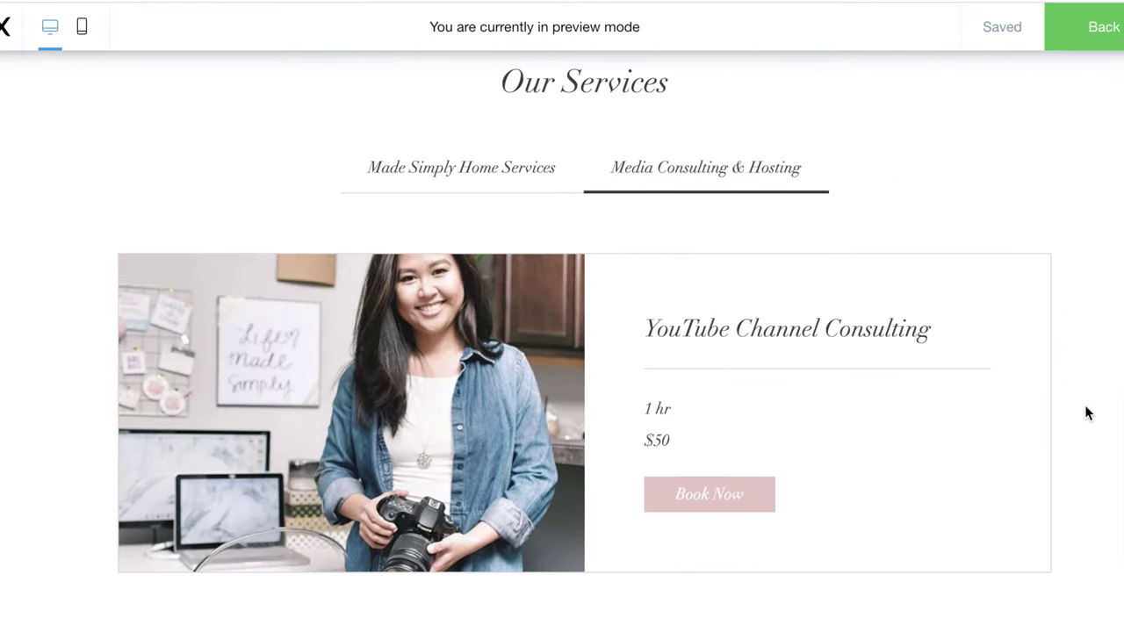
scroll(1085, 414, "down", 6)
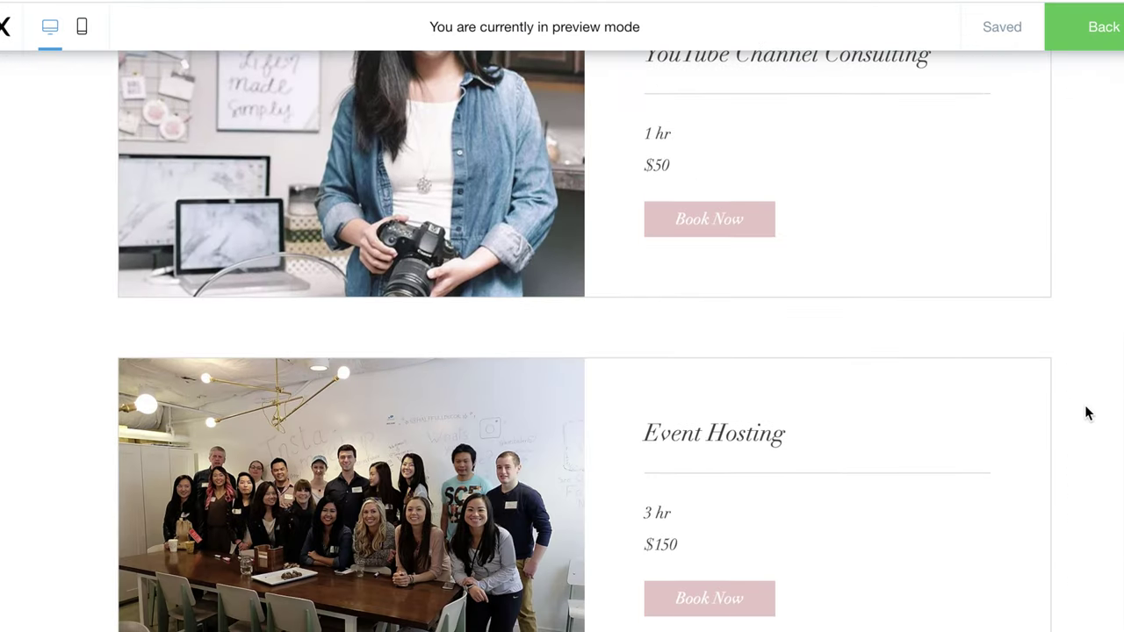
scroll(1086, 413, "down", 3)
scroll(1086, 413, "up", 6)
scroll(1086, 414, "up", 4)
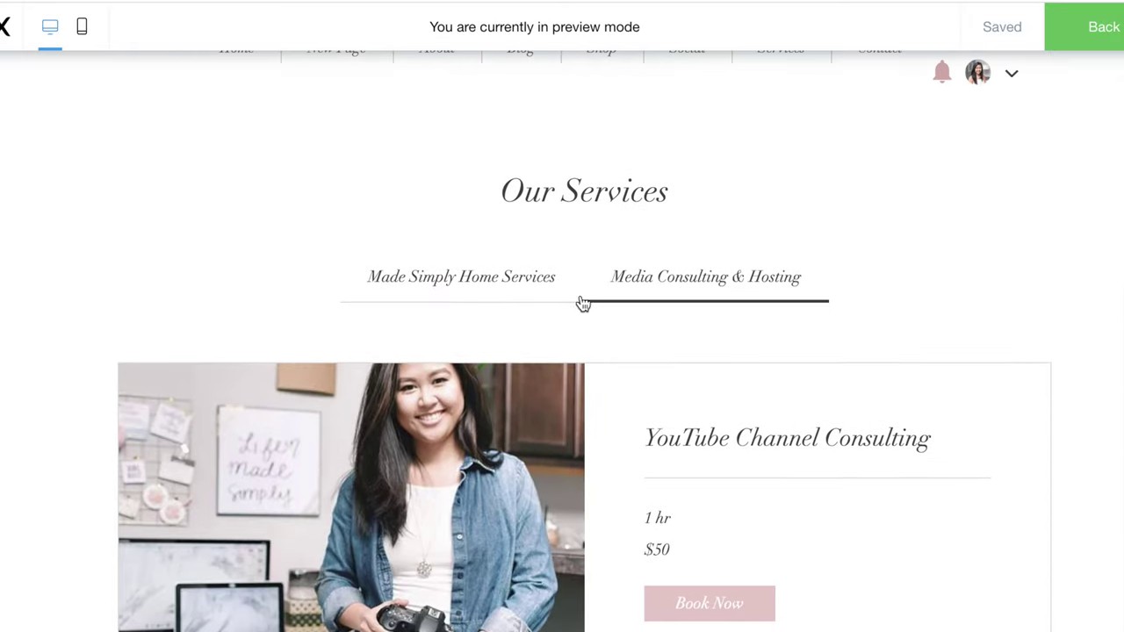
left_click(513, 287)
scroll(1091, 264, "down", 3)
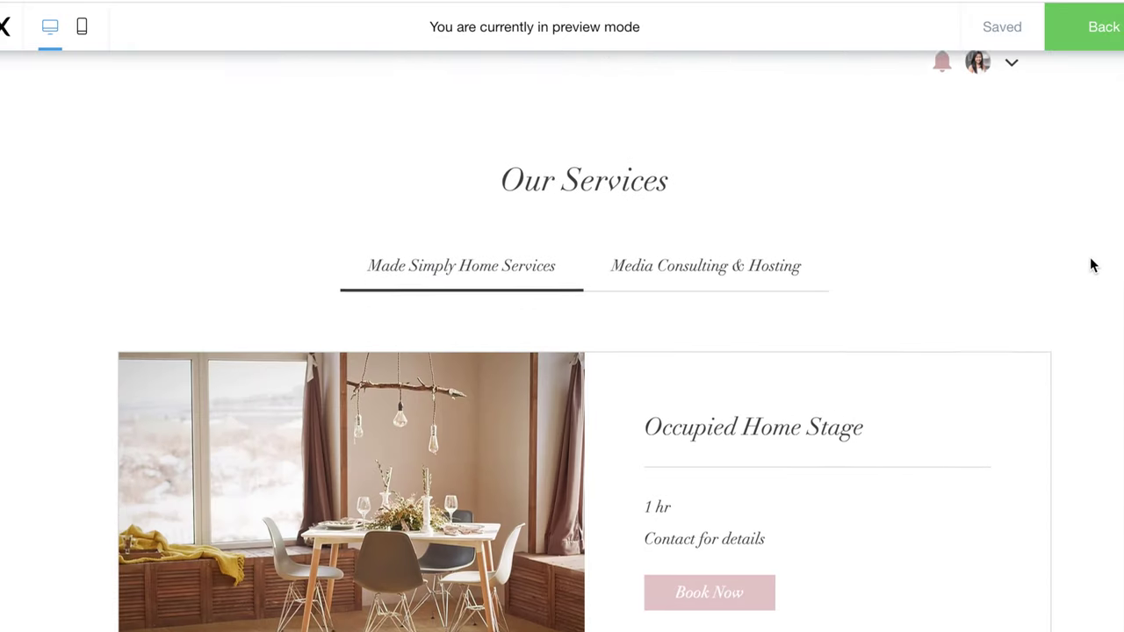
scroll(1091, 264, "down", 3)
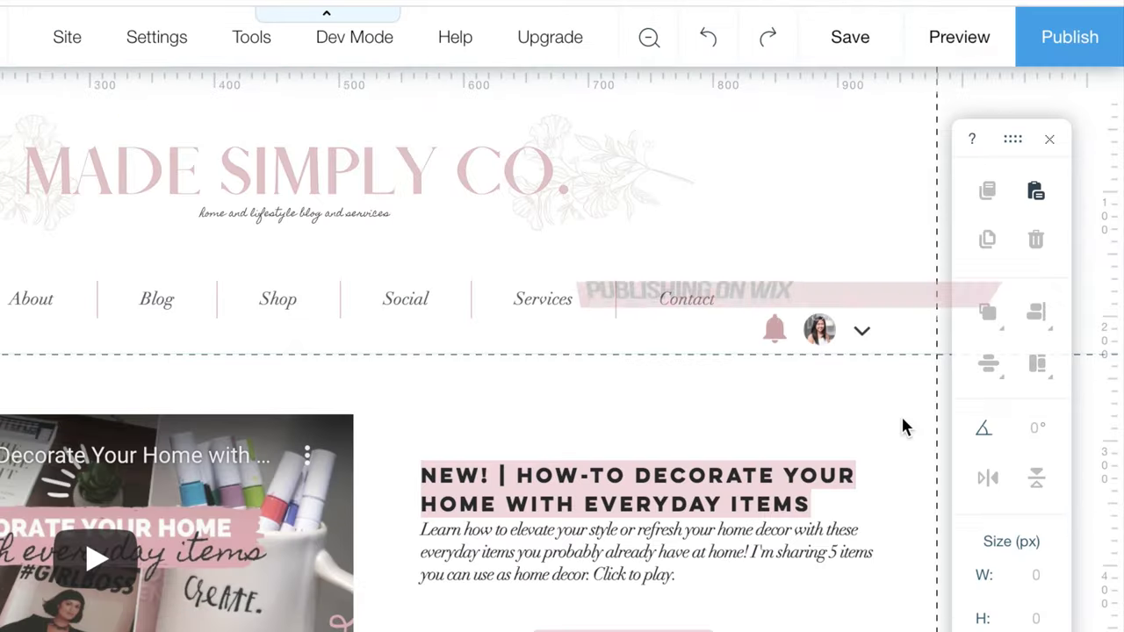
Step: Save the site and publish the latest changes
key("ctrl+s")
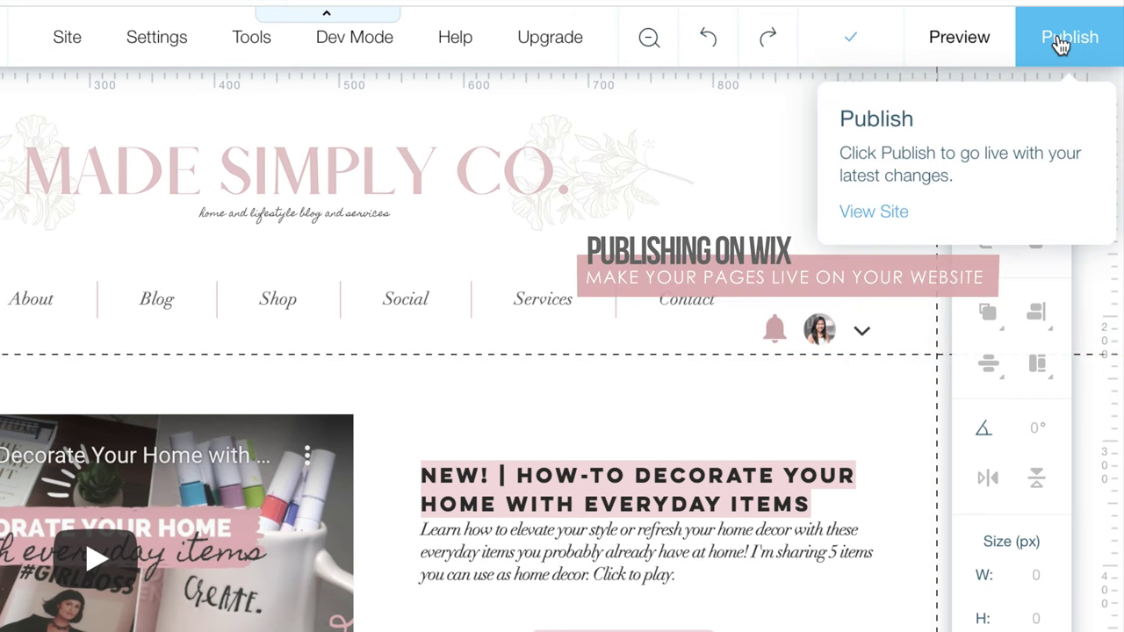
left_click(1062, 41)
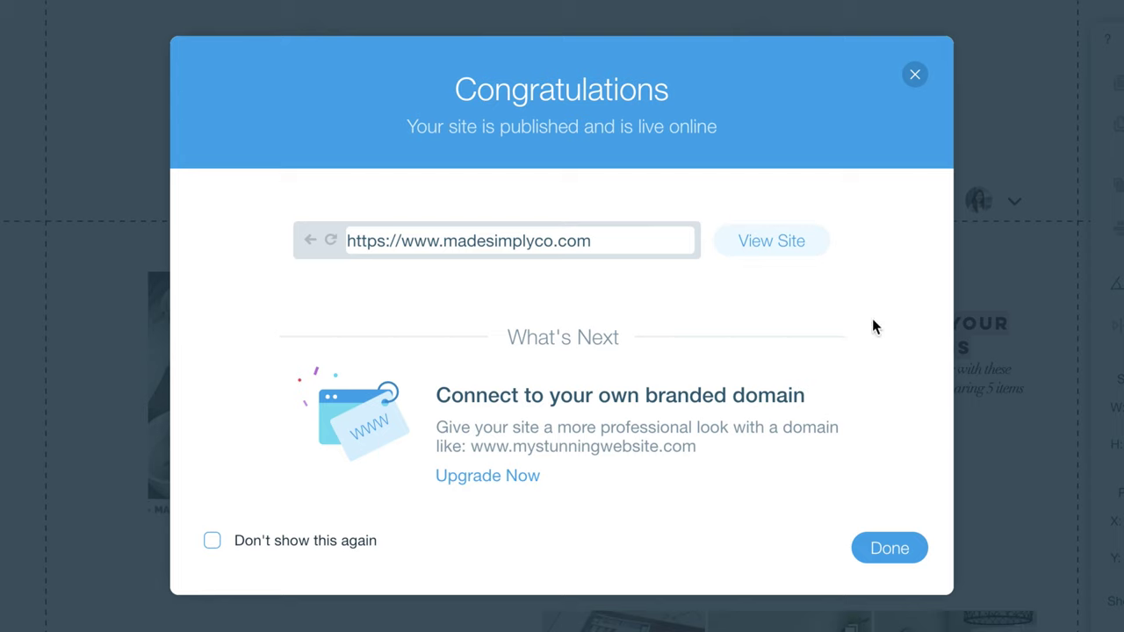
Step: View the published site and check the submenus of its navigation bar
left_click(778, 243)
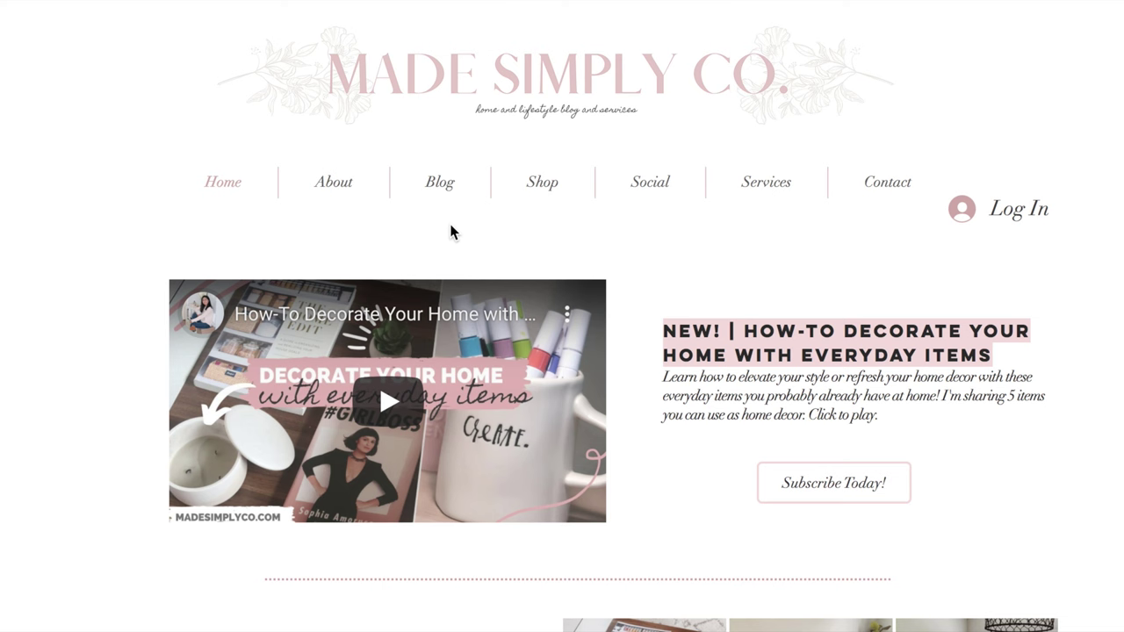
mouse_move(345, 187)
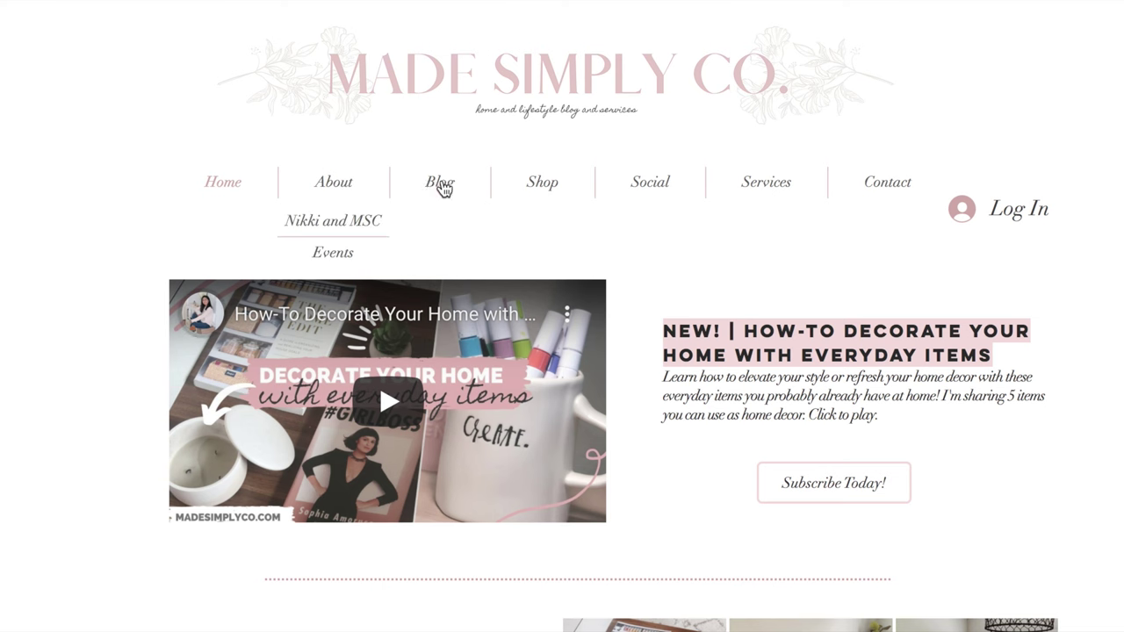
mouse_move(660, 193)
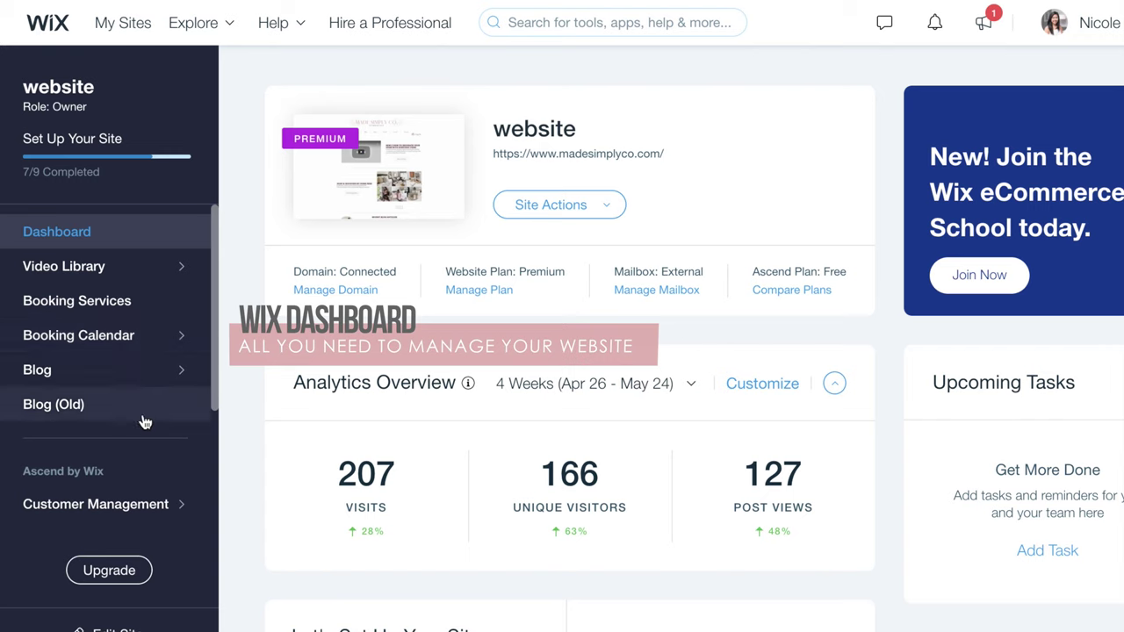
Step: Open the site's Analytics from the Wix dashboard and examine the traffic sources and the daily site visits
scroll(145, 422, "down", 5)
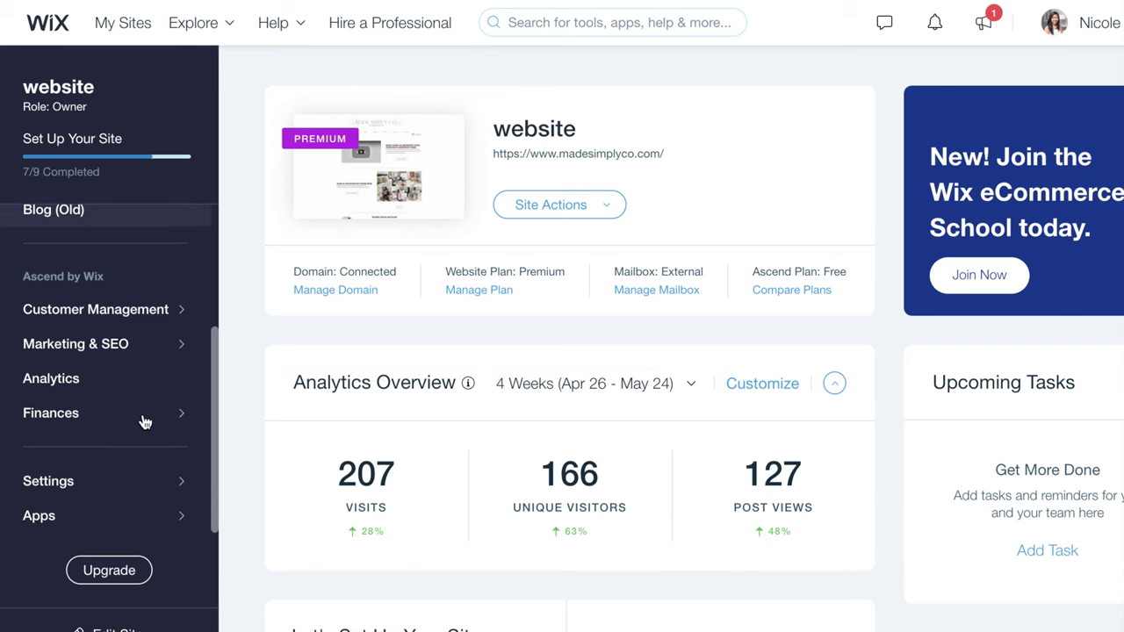
scroll(145, 422, "down", 10)
left_click(139, 387)
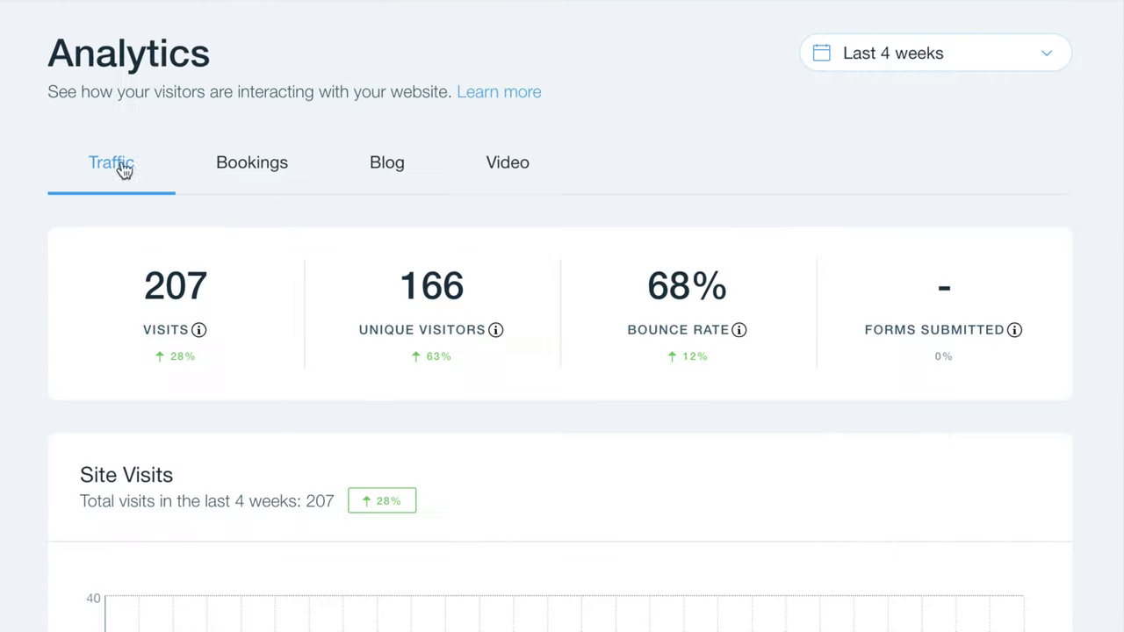
scroll(29, 477, "down", 9)
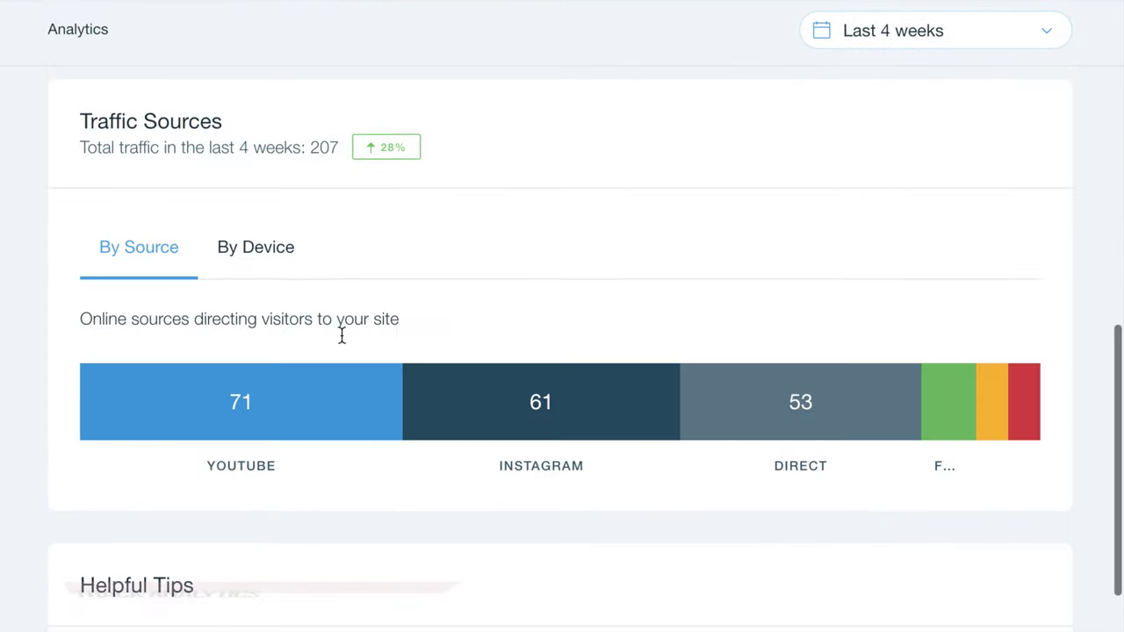
mouse_move(376, 420)
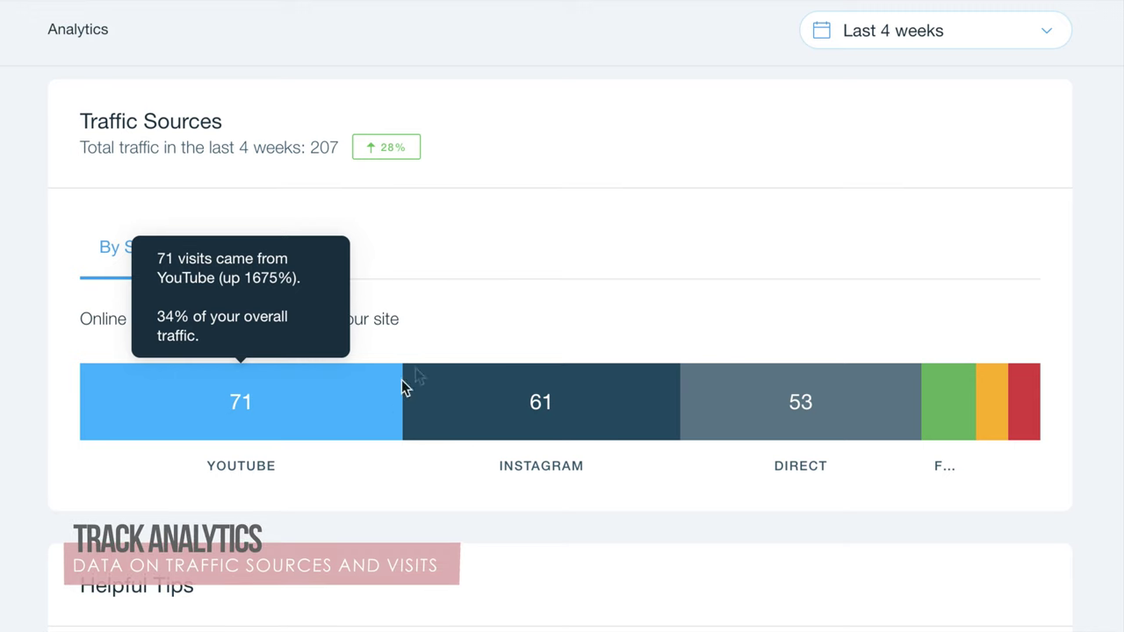
mouse_move(644, 383)
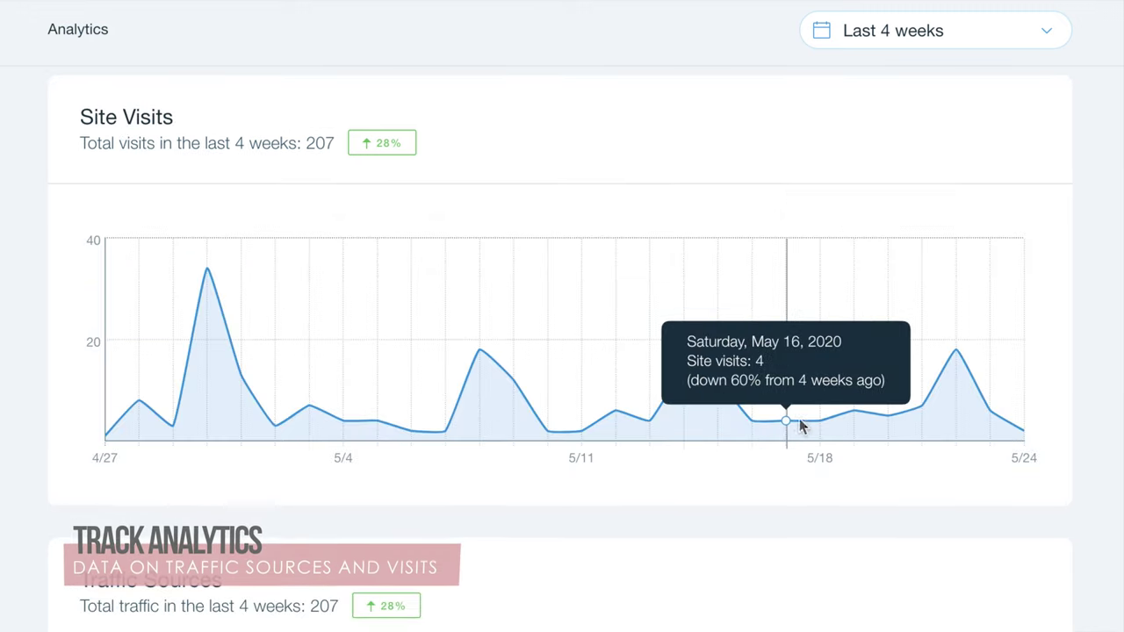
mouse_move(954, 350)
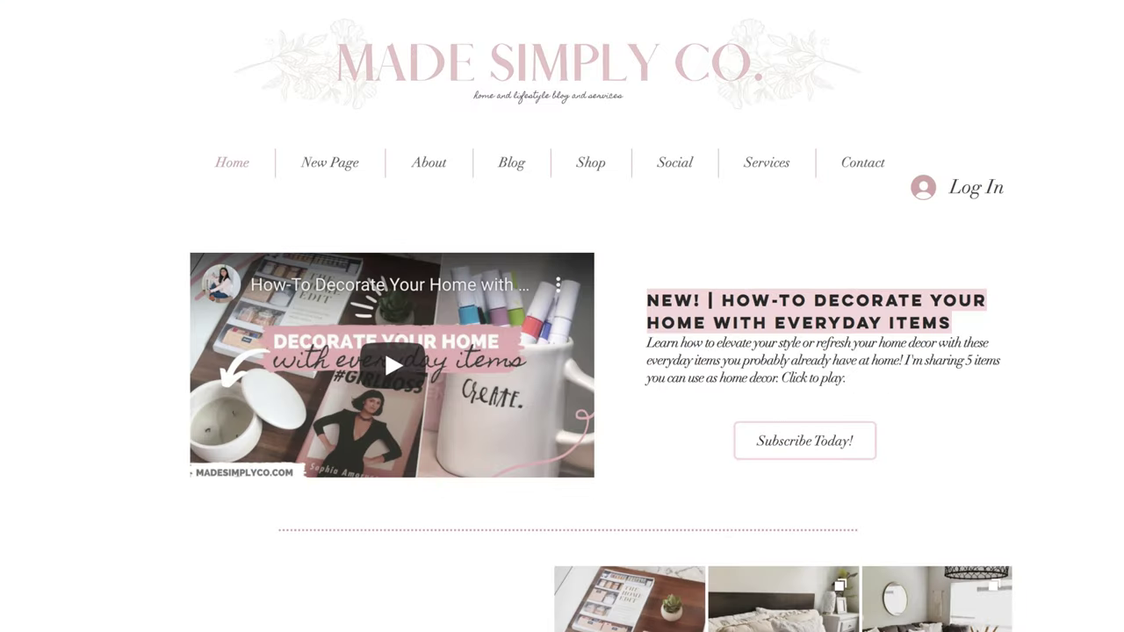
Step: Look over the site's home page from the featured video through the Instagram feed to the recent blog articles
scroll(562, 351, "down", 5)
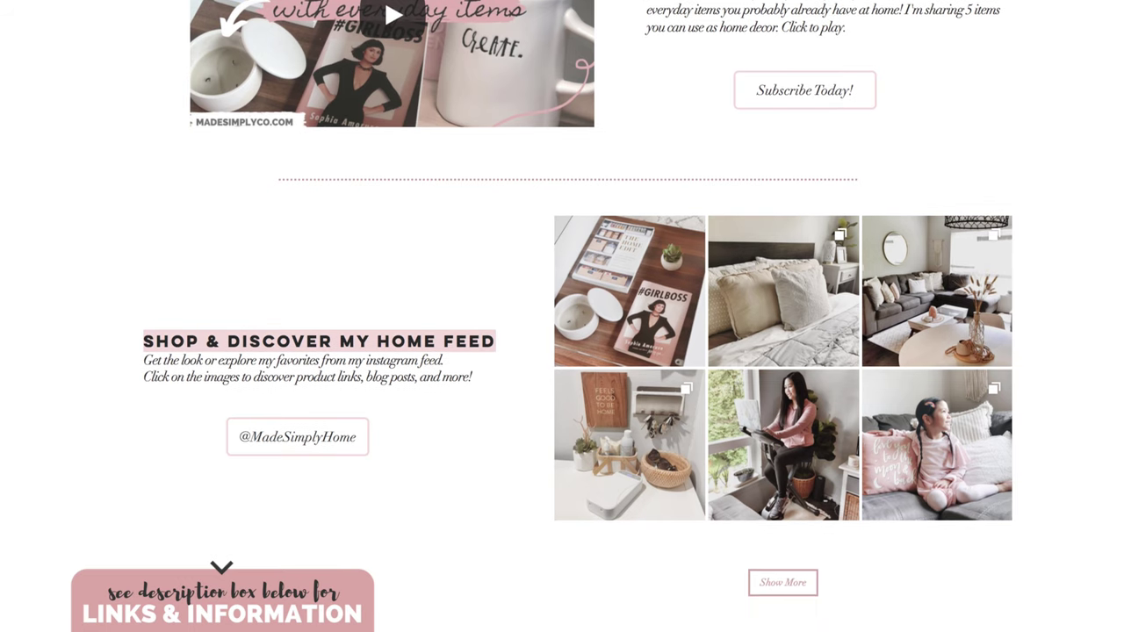
scroll(562, 351, "down", 6)
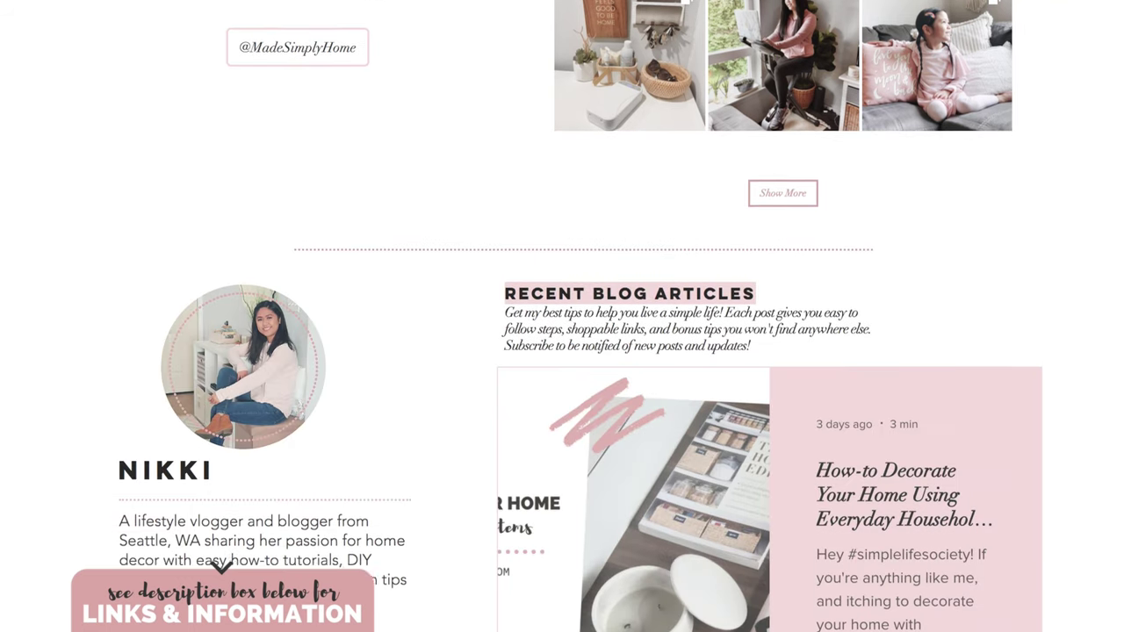
scroll(562, 352, "down", 7)
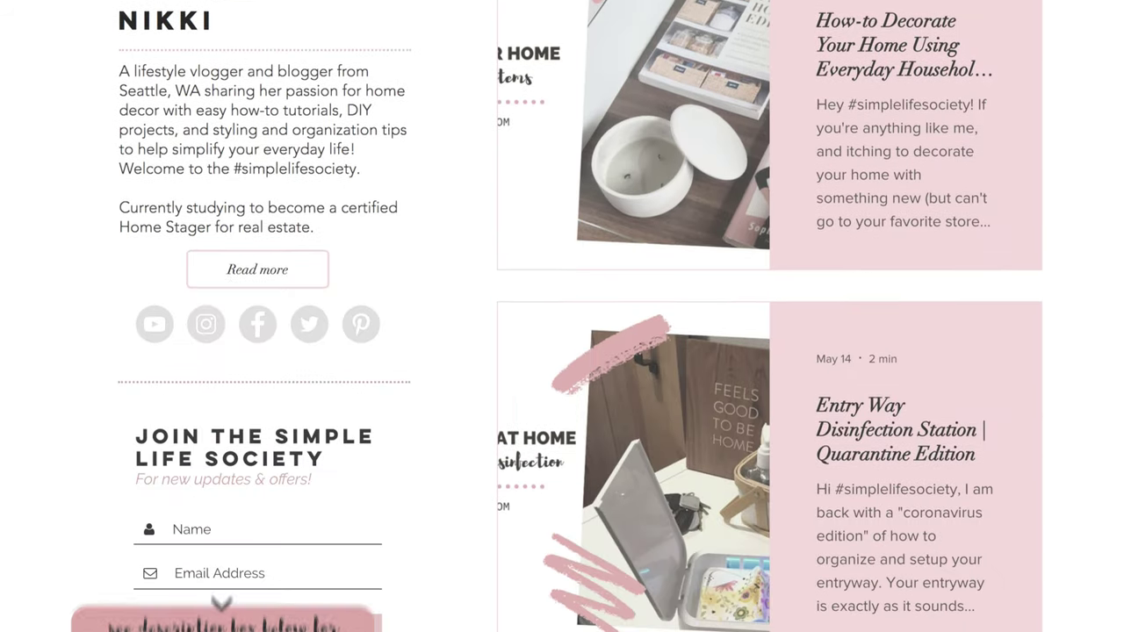
scroll(562, 351, "down", 3)
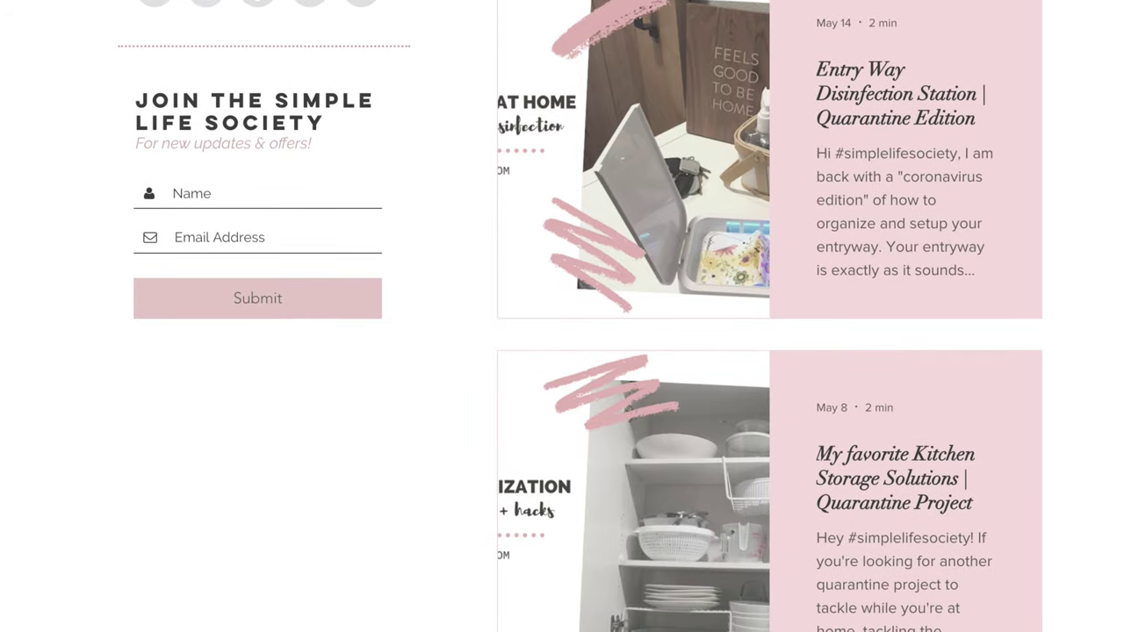